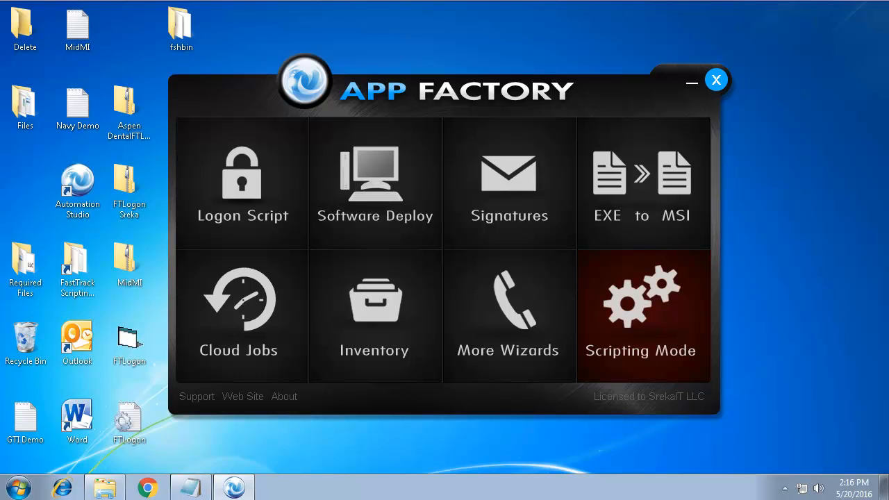
Start the logon script setup wizard, maximize it, and advance to building the base logon script.
click(224, 181)
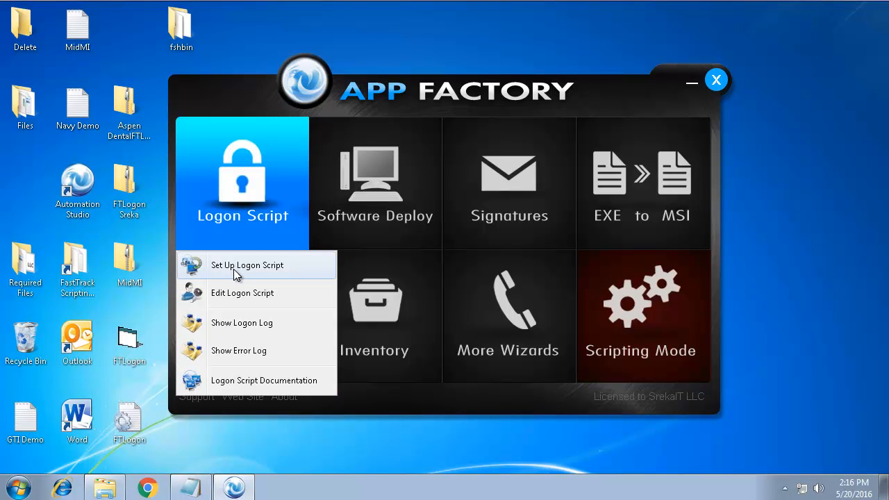
click(233, 269)
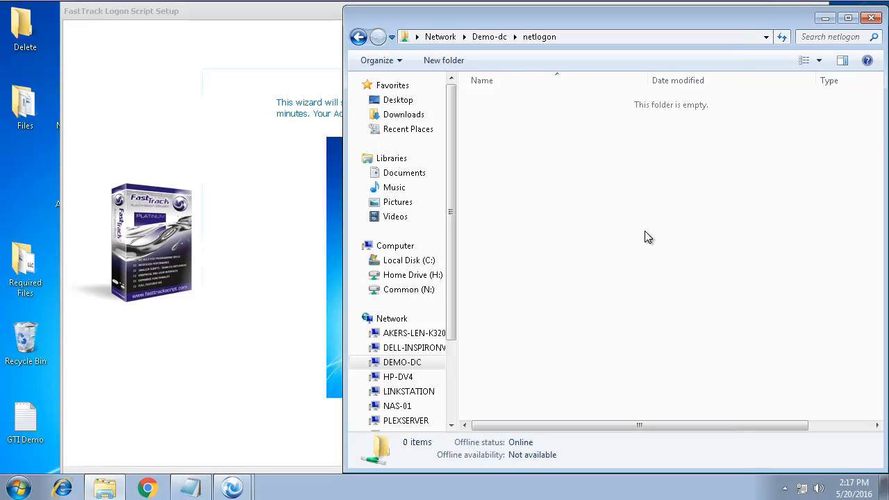
click(825, 17)
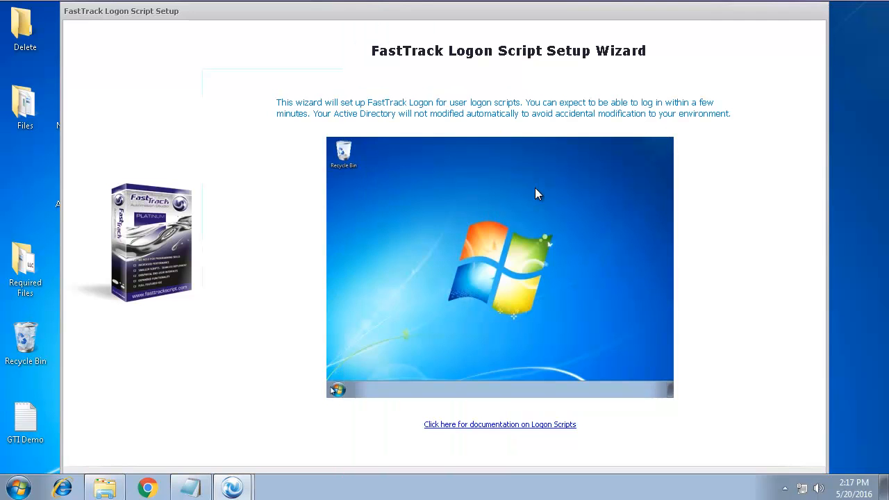
double_click(362, 10)
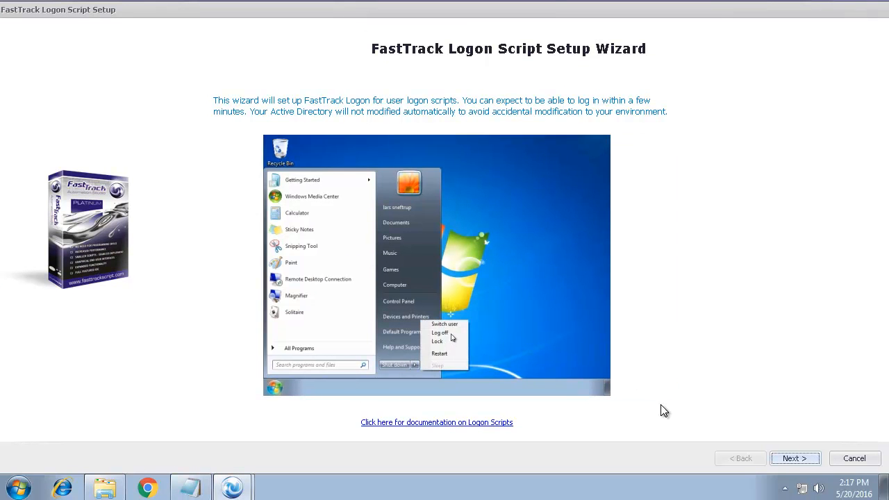
click(791, 460)
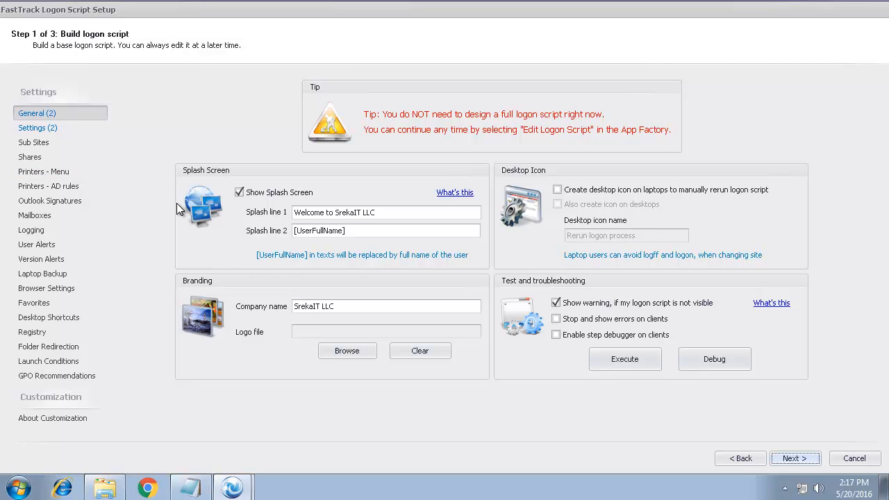
In the general settings, disable the splash screen, clear the company name, and disable the warning for a non-visible logon script.
click(253, 194)
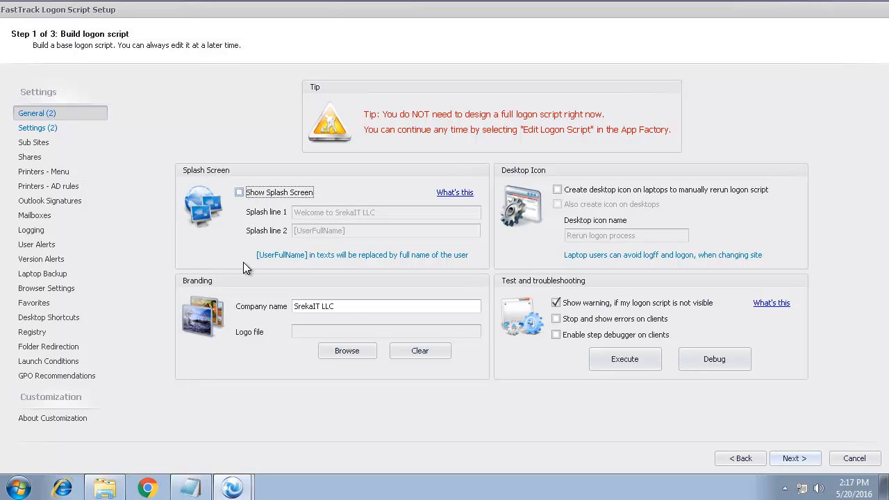
drag(355, 311, 212, 293)
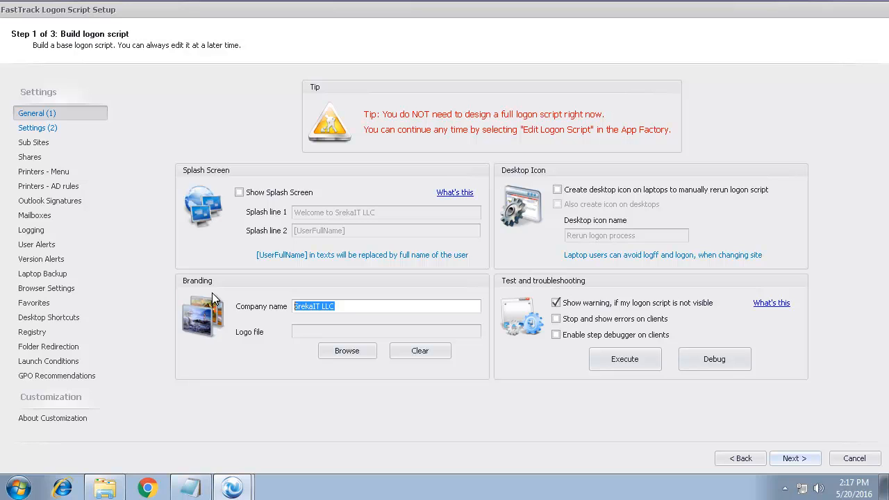
key(BackSpace)
click(556, 303)
Disable setting the Microsoft Office user name and time from server, and enable running SmartConnect for Remote Desktop Services.
click(36, 128)
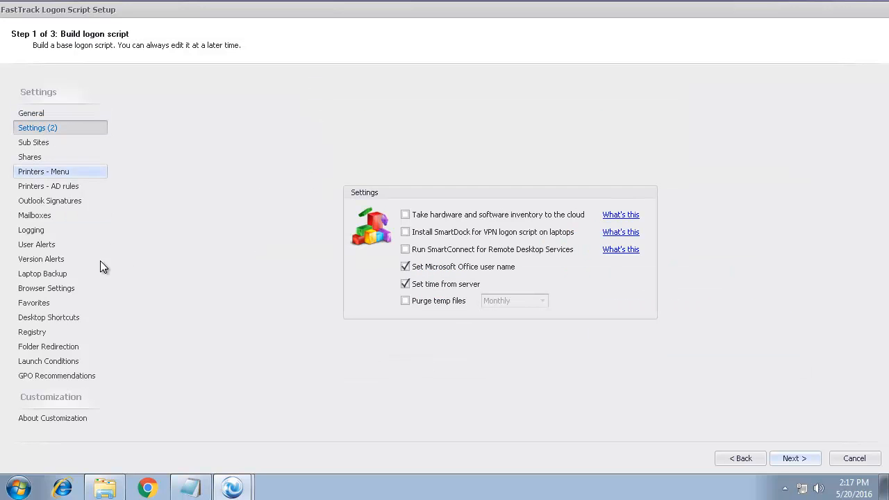
click(406, 268)
click(408, 282)
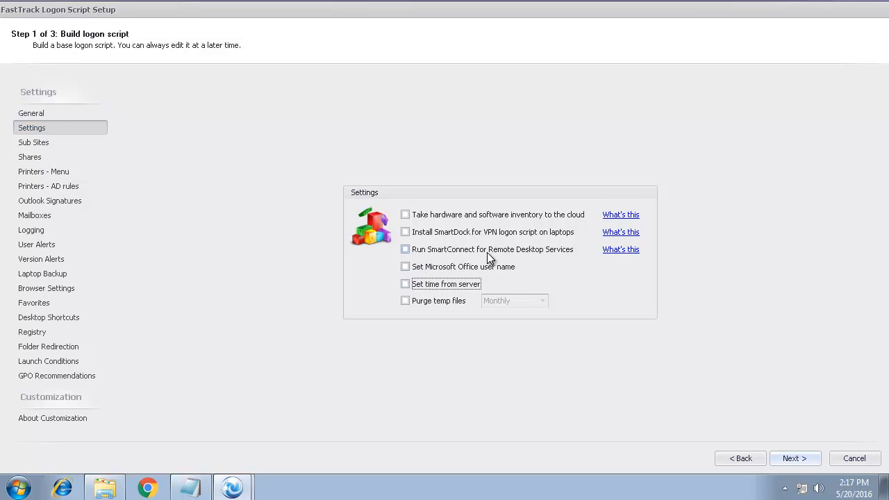
click(405, 251)
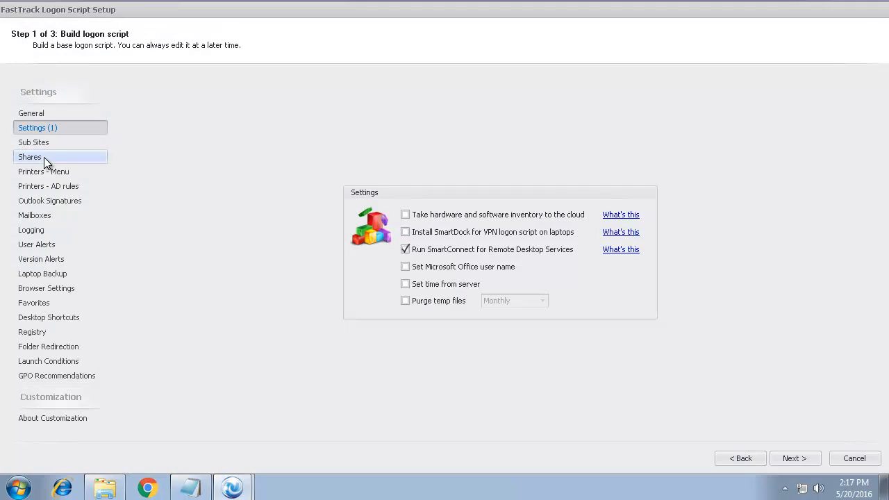
Disable connecting the Active Directory home drive in the shares settings and continue to the logon behavior choice.
click(41, 157)
click(417, 104)
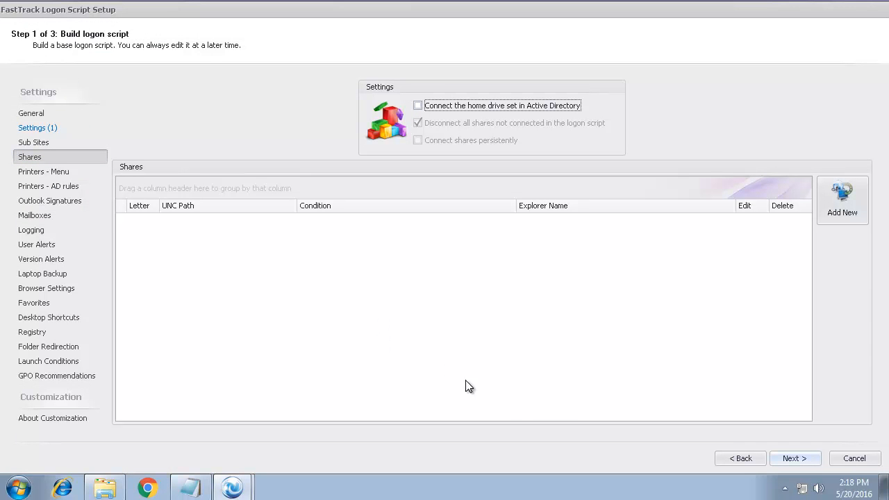
click(787, 458)
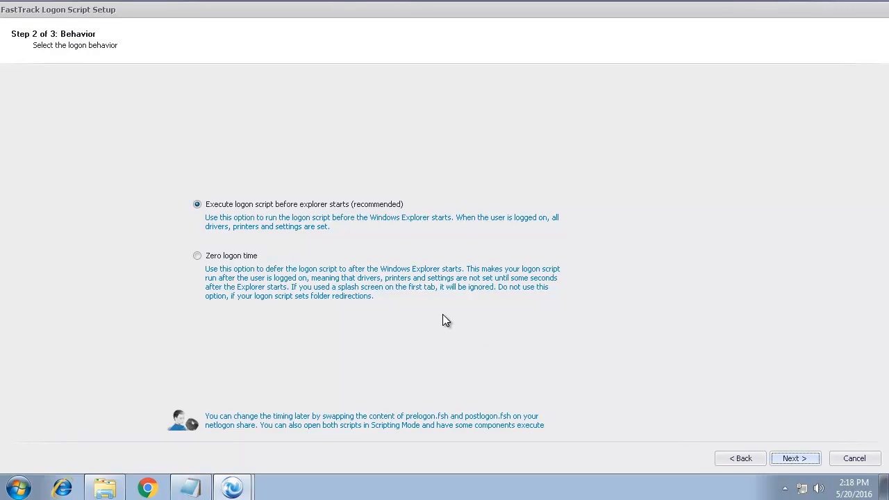
Keep executing the logon script before Explorer starts and copy the script files to the \\TEST\NETLOGON share automatically.
click(782, 458)
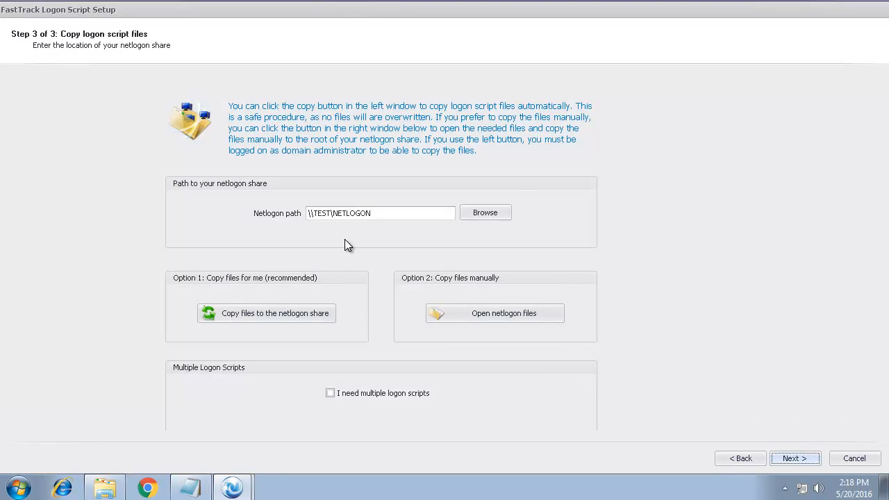
click(262, 314)
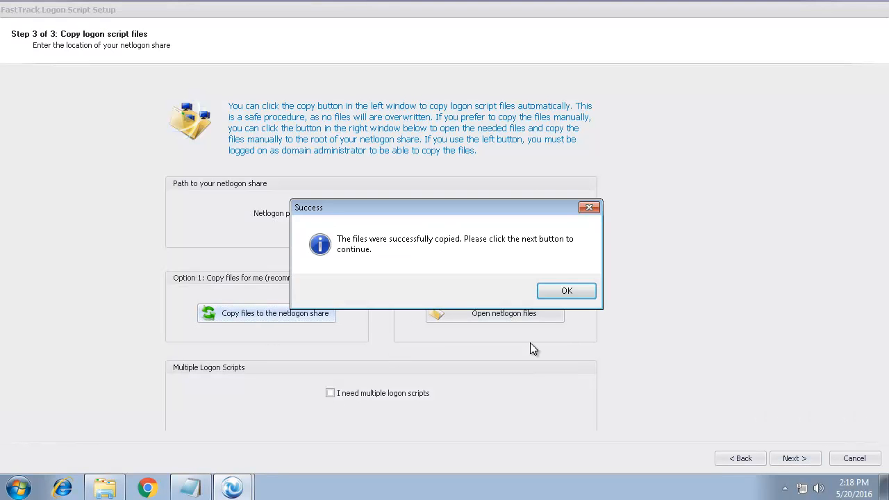
click(566, 292)
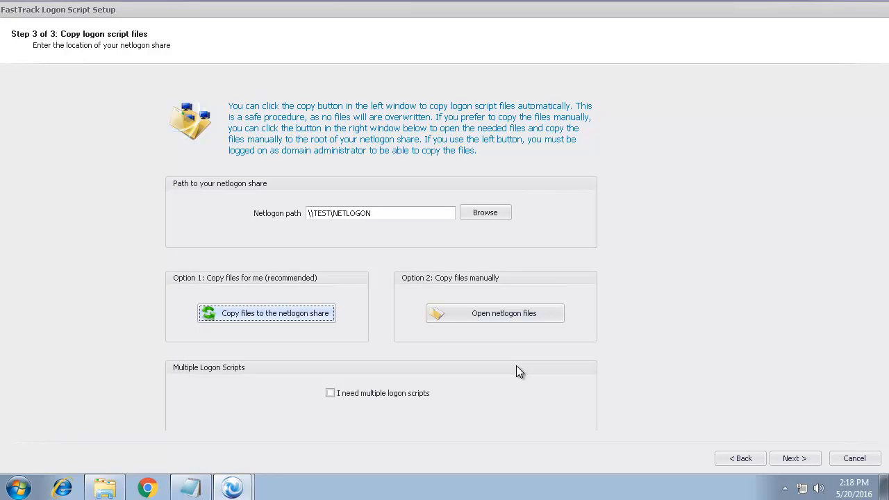
Examine the copied files in the netlogon share, including the SmartConnect script in its fshbin folder.
click(105, 487)
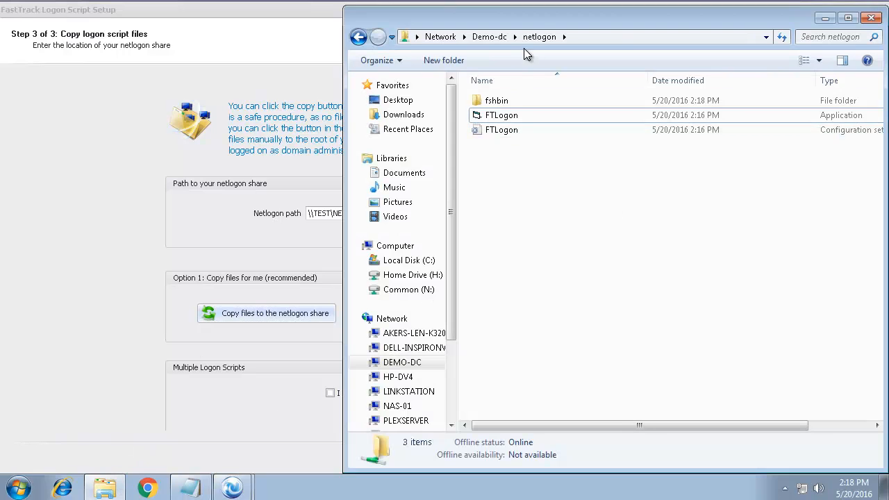
double_click(513, 104)
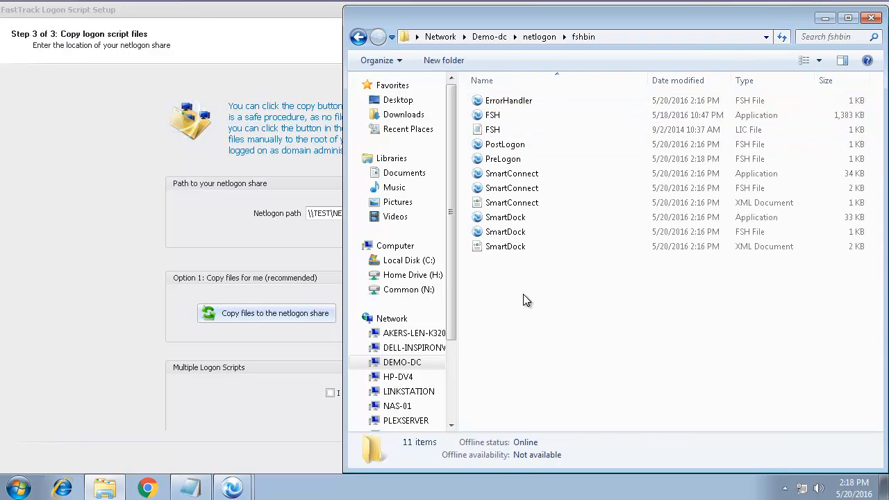
click(525, 192)
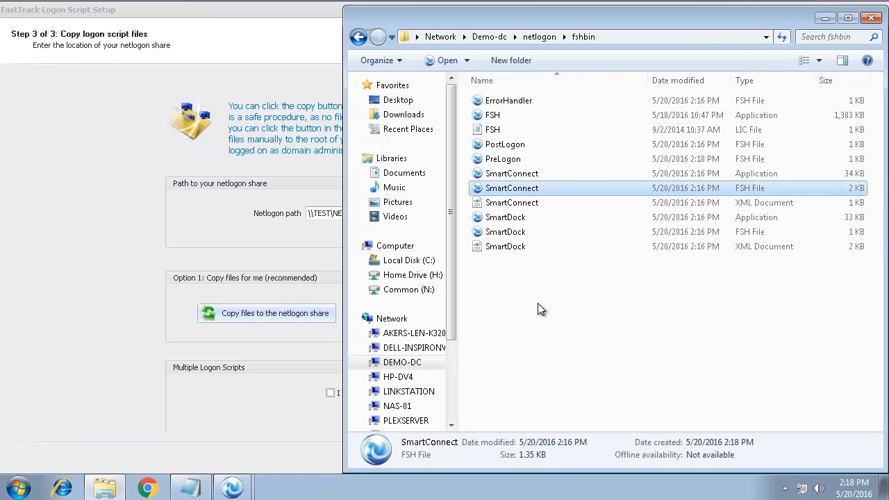
click(872, 17)
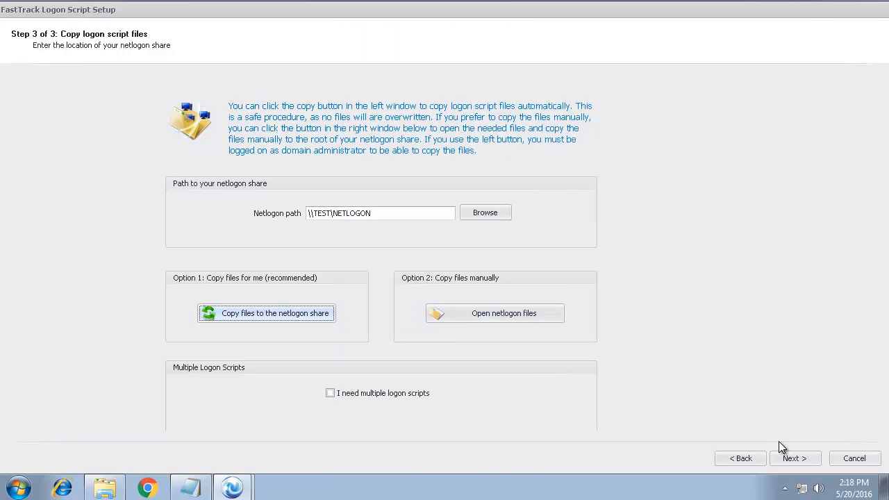
Advance past the recommended group policy settings to the verification page and locate the FTLogon application in the netlogon share.
click(793, 458)
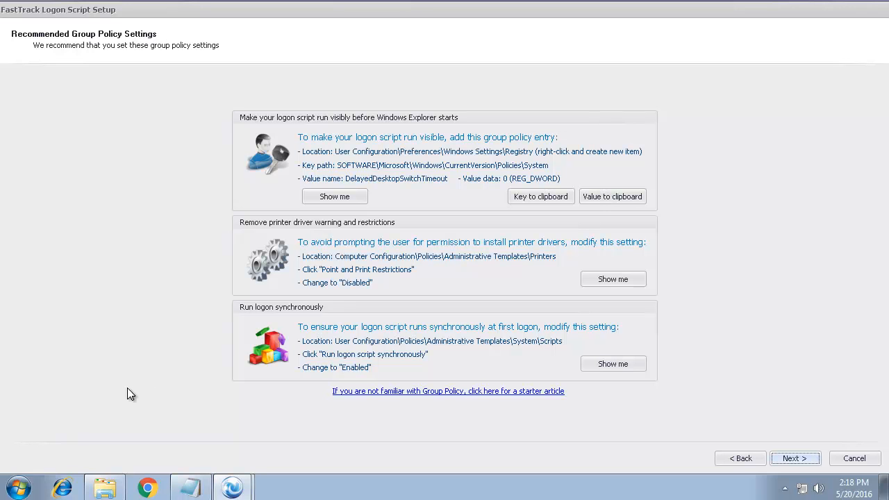
click(791, 460)
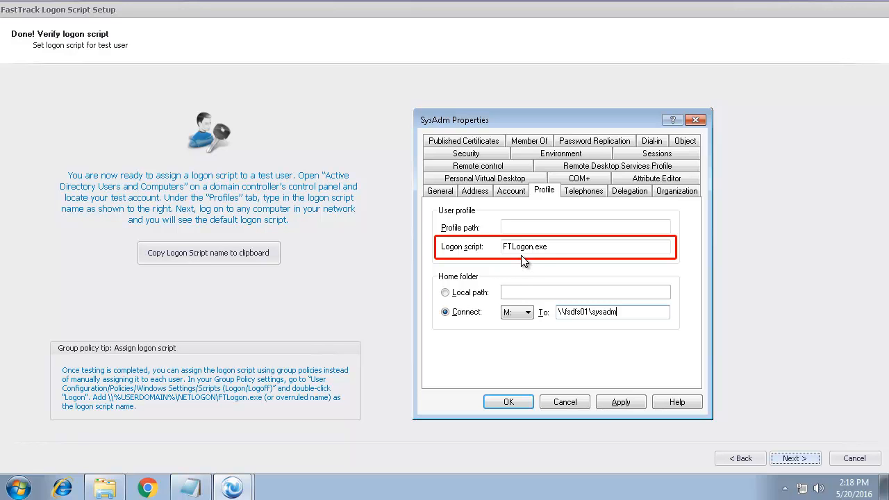
click(105, 488)
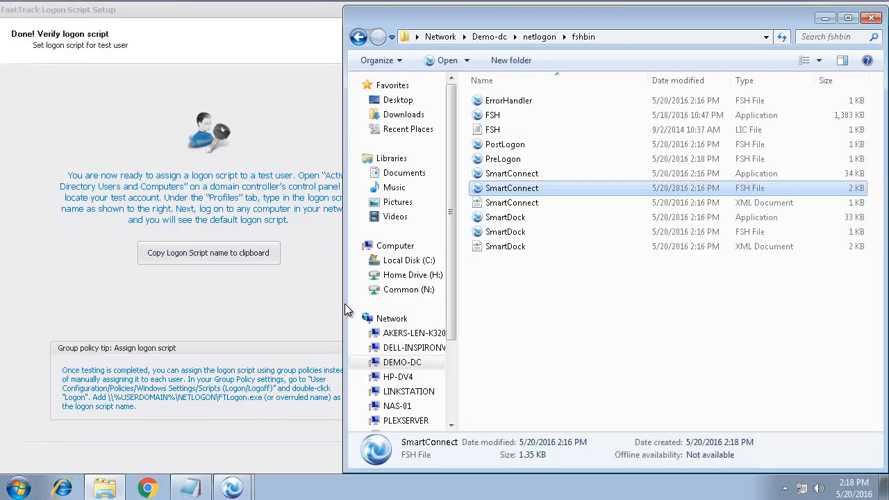
click(539, 36)
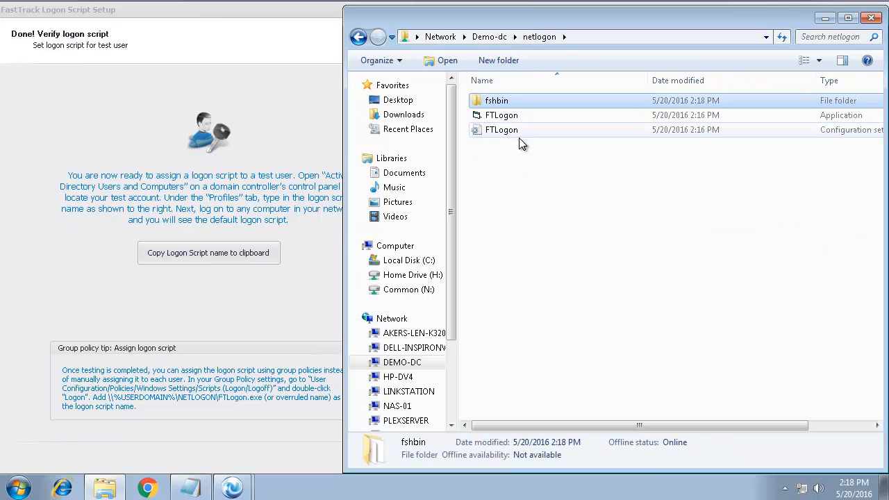
click(516, 117)
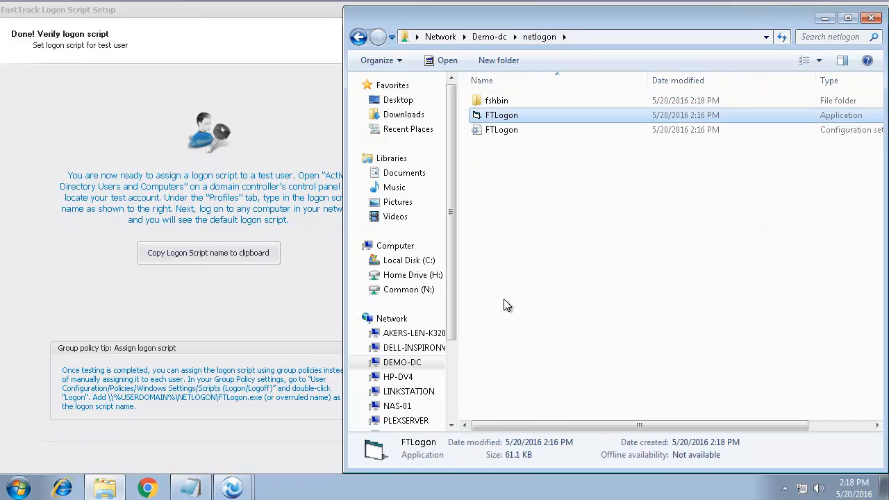
click(825, 18)
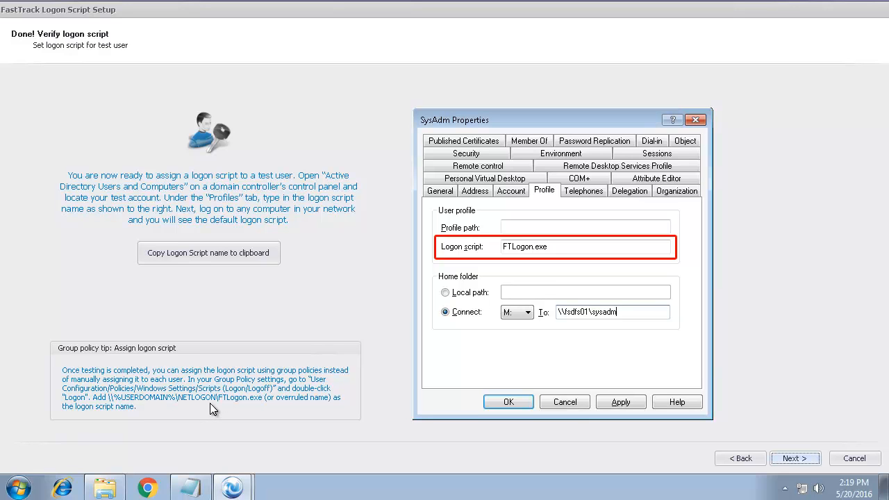
Finish the setup wizard and open the logon script for editing in a maximized window.
key(Return)
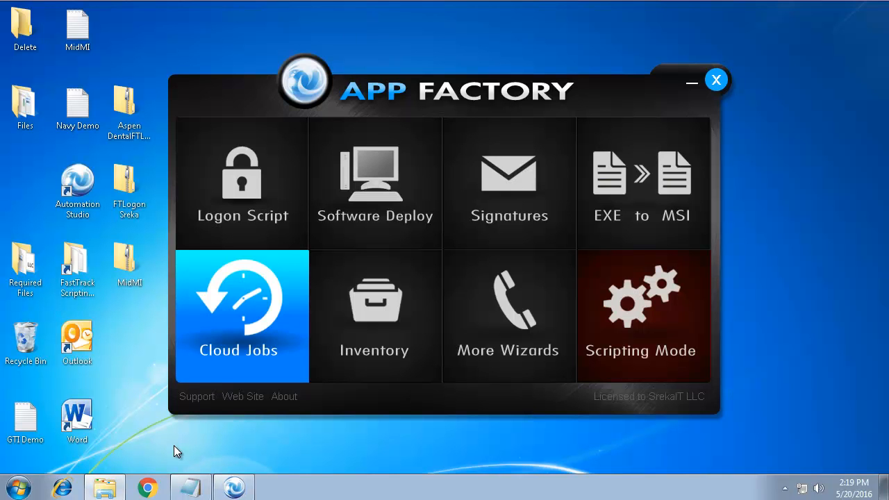
click(221, 213)
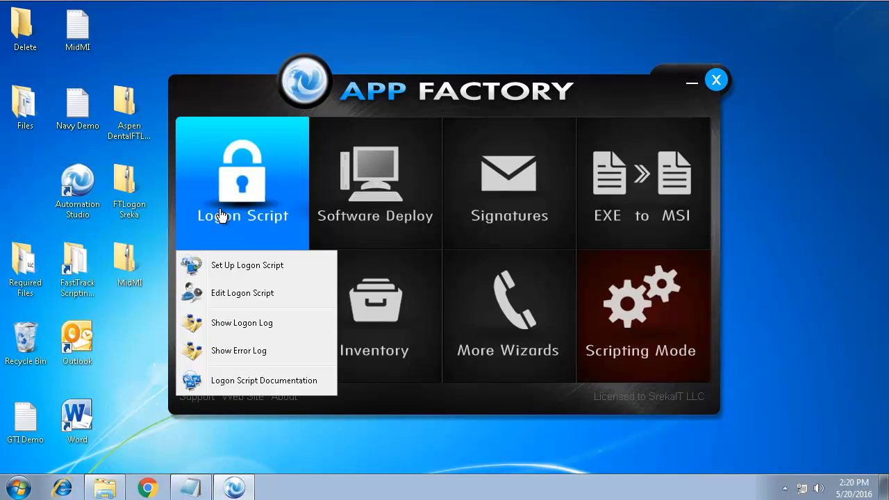
click(233, 294)
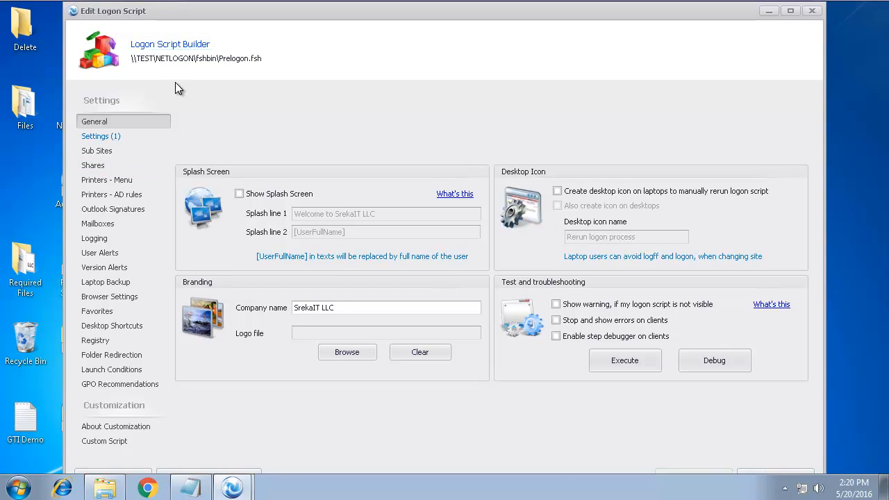
double_click(281, 12)
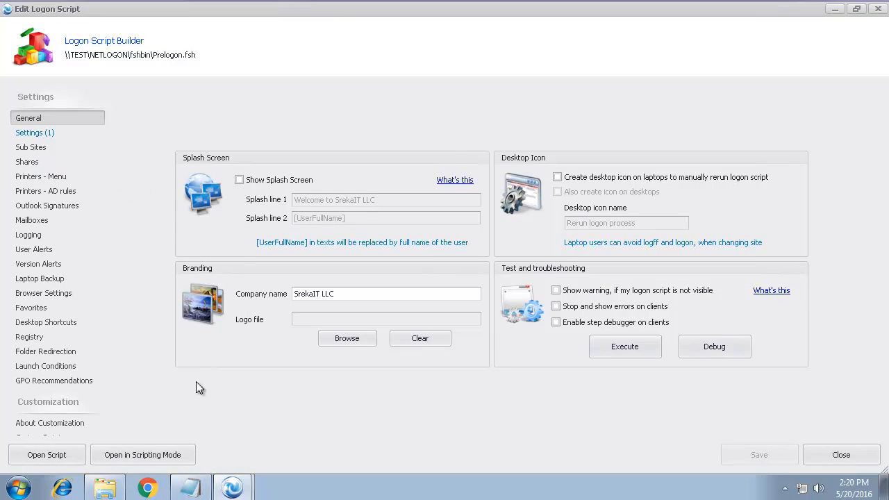
Open the SmartConnect FSH script from the fshbin folder by listing all file types.
click(43, 455)
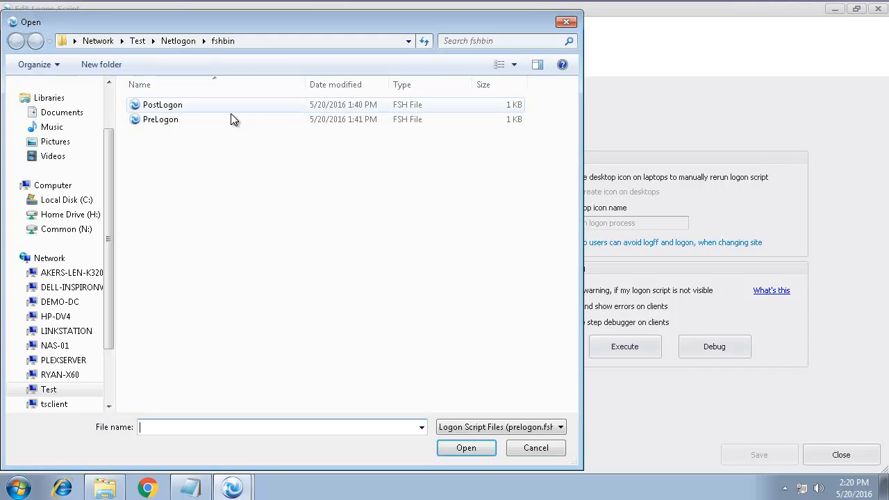
click(494, 427)
click(490, 461)
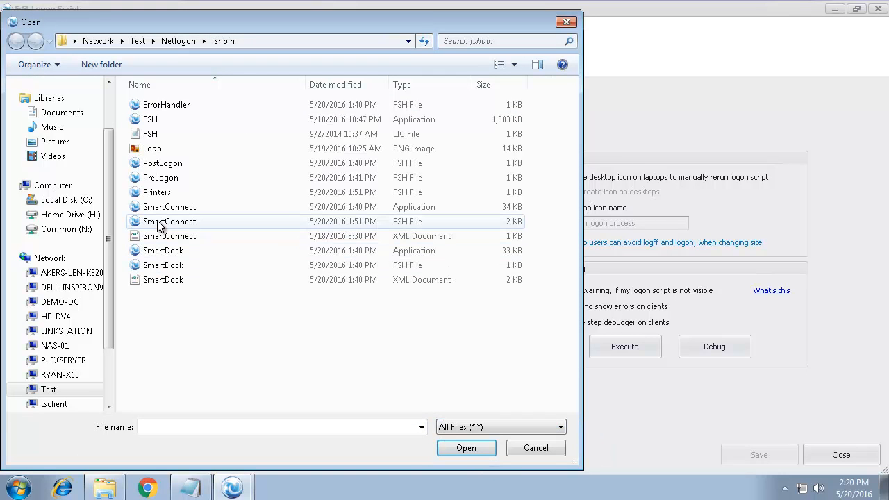
click(159, 224)
click(448, 452)
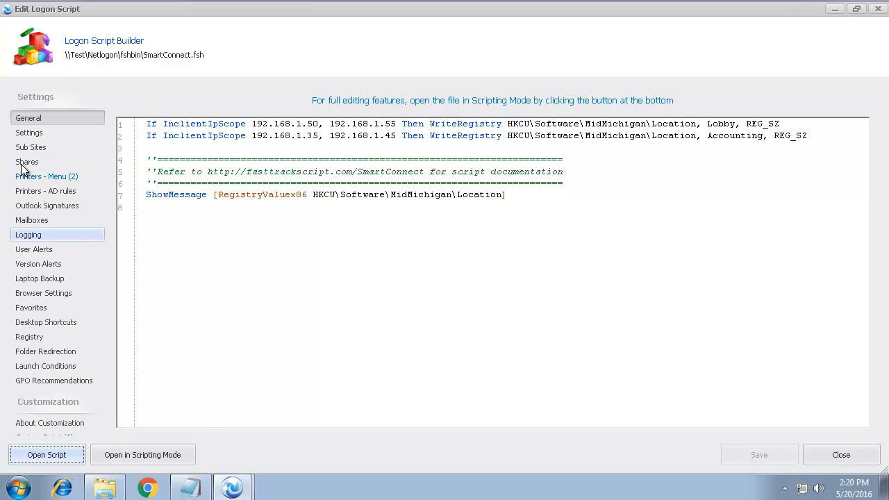
Set the branding logo file to Logo.png from the MidMichigan Health folder on the Common (N:) drive.
click(29, 132)
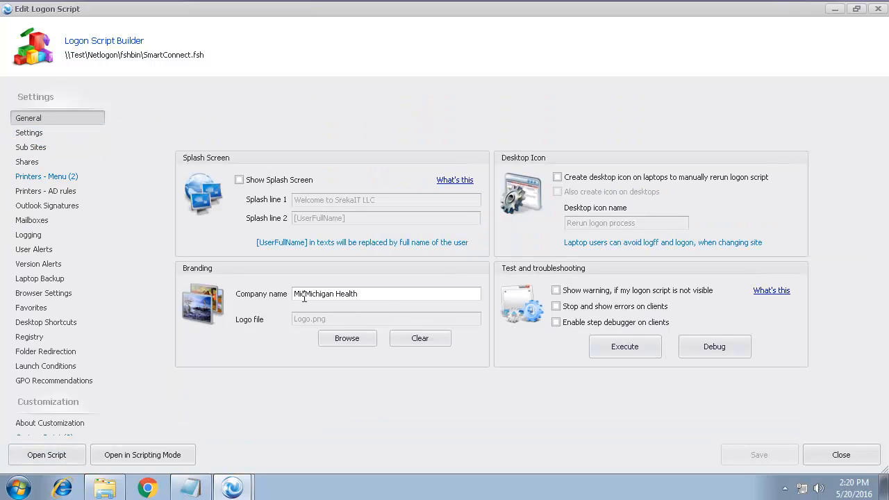
click(345, 341)
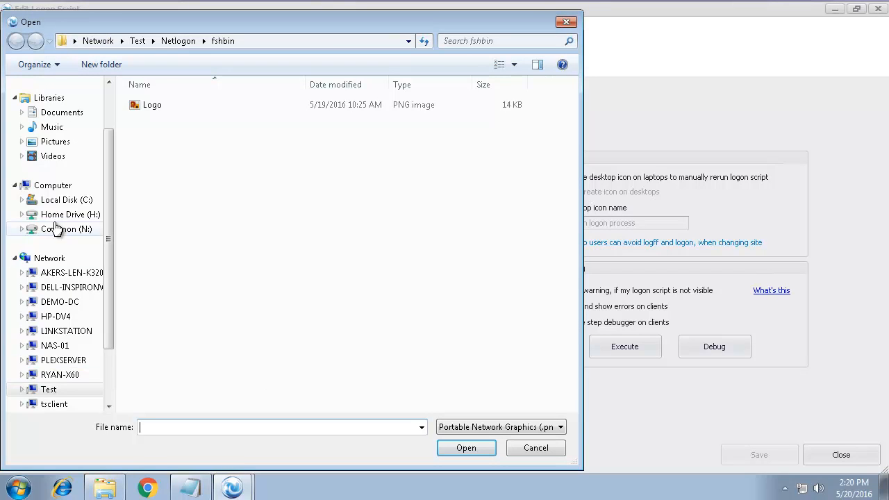
click(54, 232)
click(191, 309)
scroll(187, 312, down, 3)
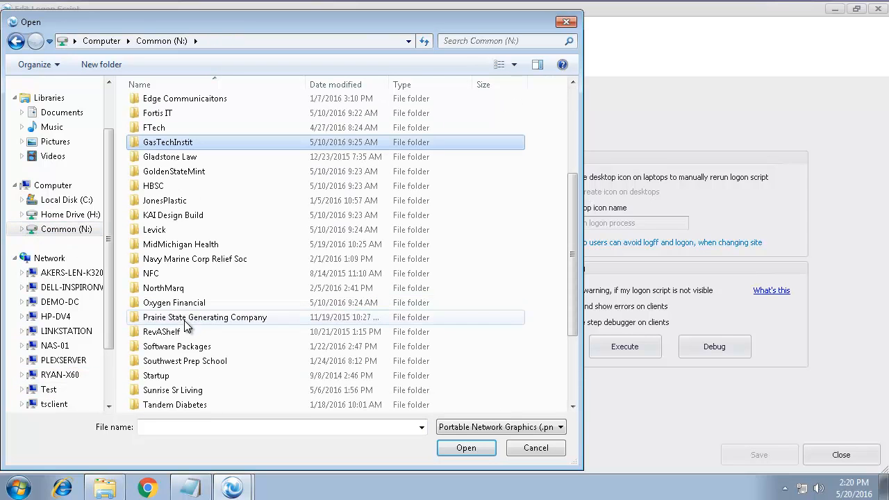
double_click(173, 244)
click(152, 108)
double_click(149, 108)
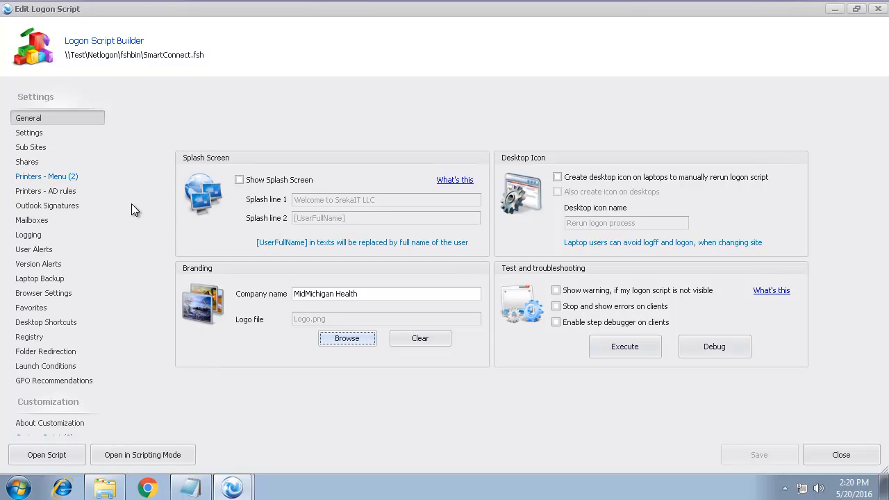
Review the location name and printer list of the Lobby entry in the printer menu settings.
click(44, 176)
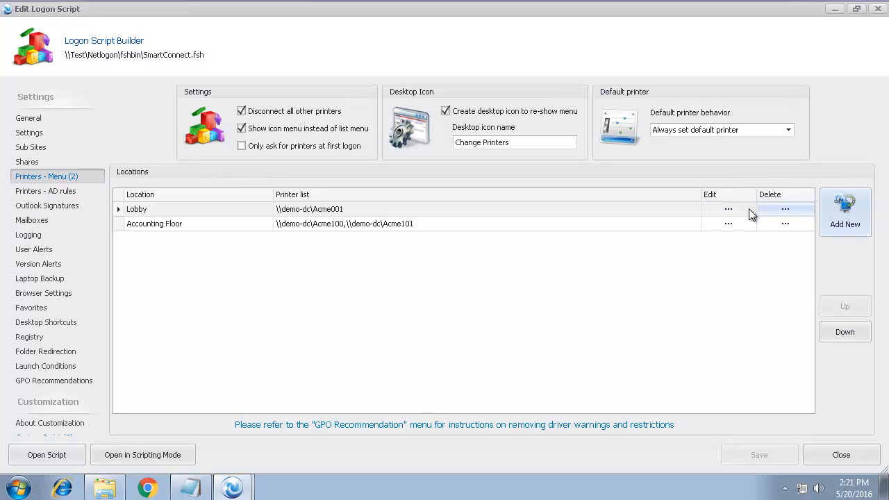
click(727, 209)
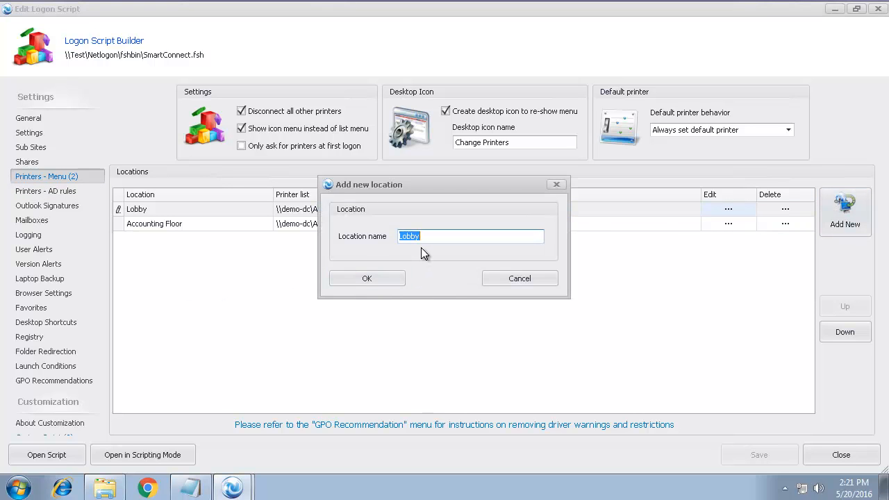
click(367, 281)
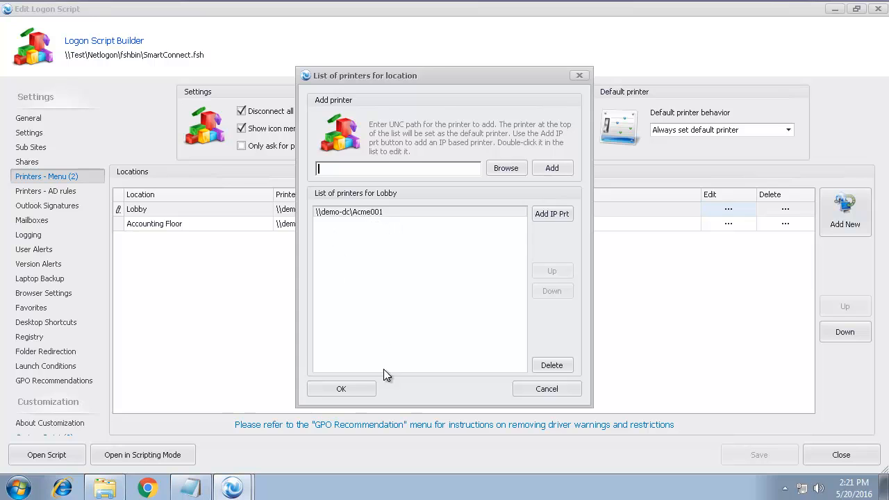
click(339, 389)
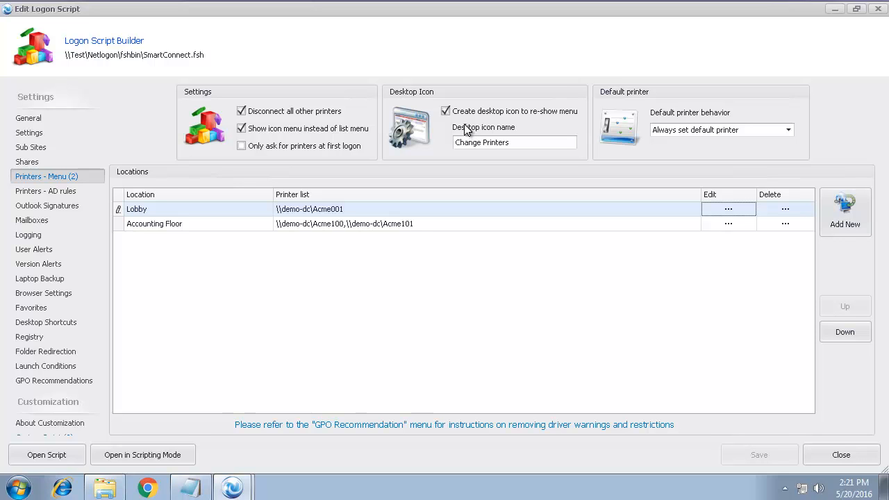
Check the AD printer rules, and review the Accounting Floor location's name and printer list in the printer menu.
click(55, 191)
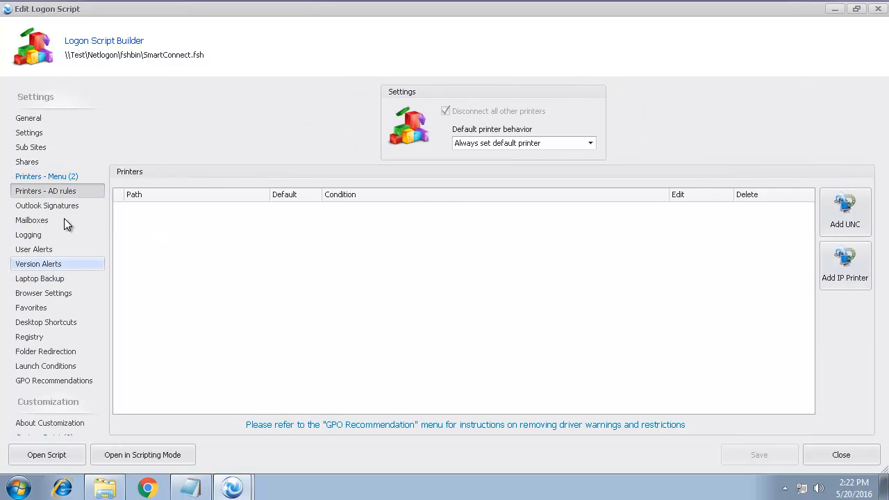
click(46, 178)
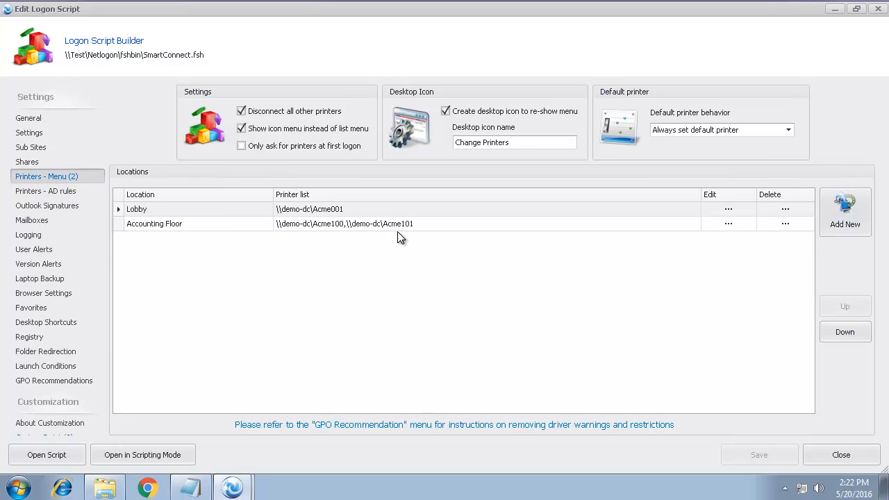
click(729, 224)
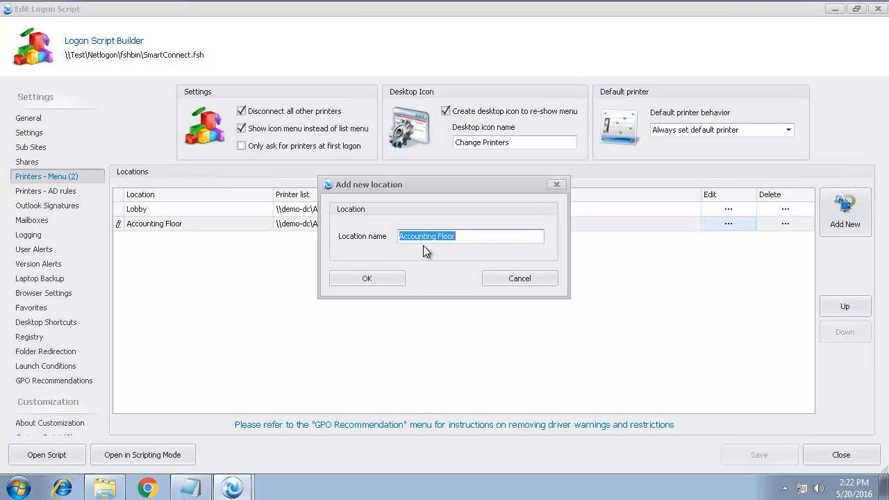
click(366, 278)
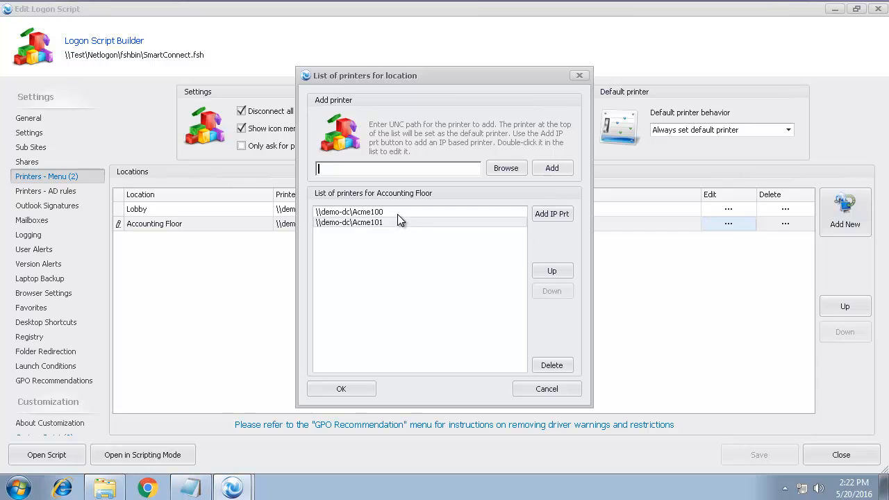
click(407, 272)
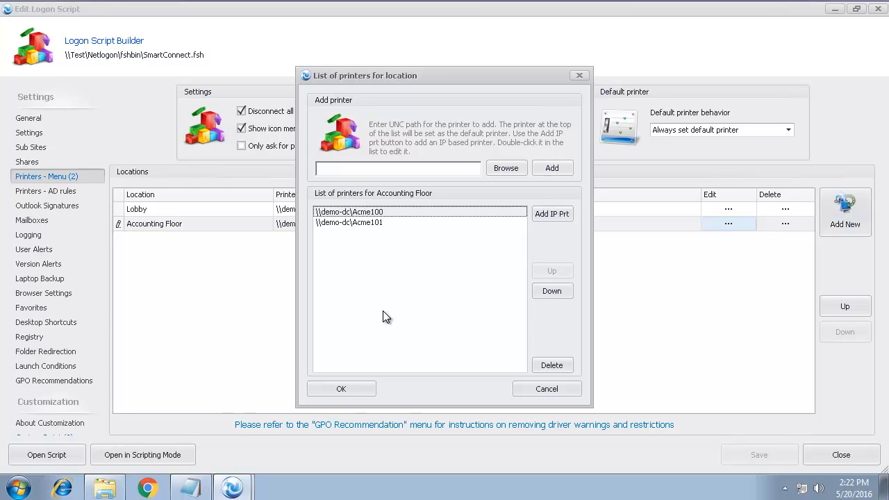
click(341, 390)
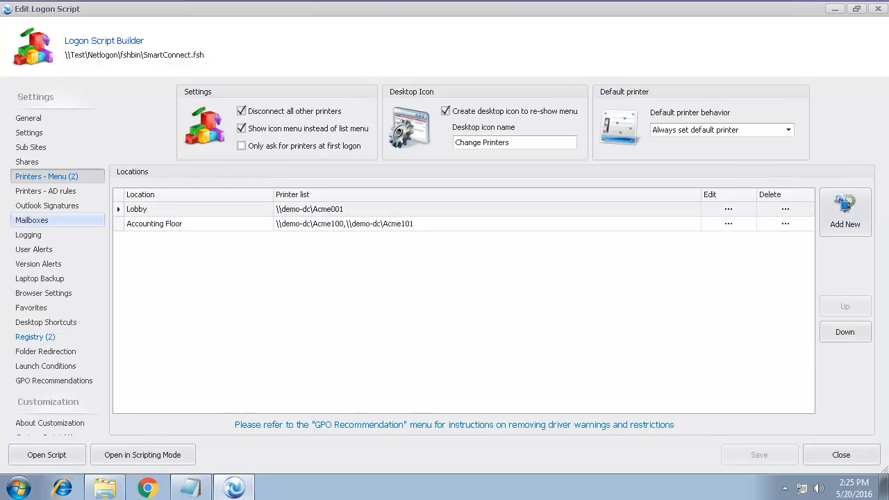
Review the Lobby registry value's key, type and IP scope condition.
click(38, 339)
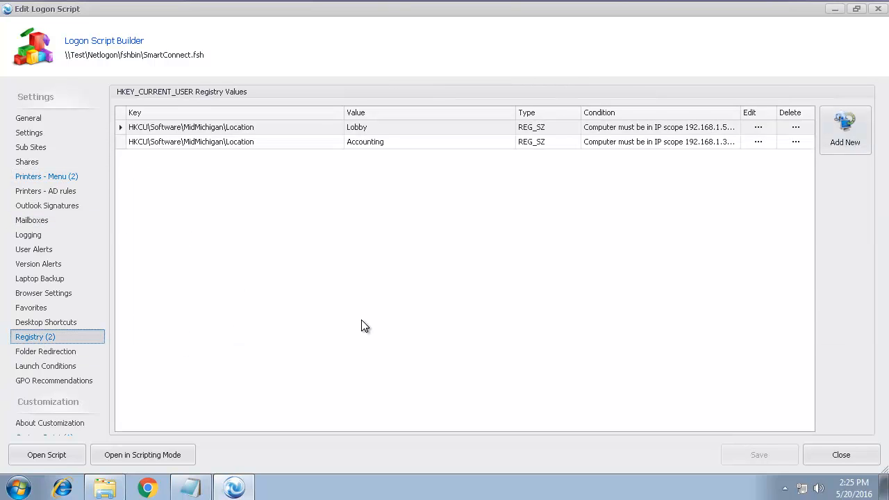
click(755, 128)
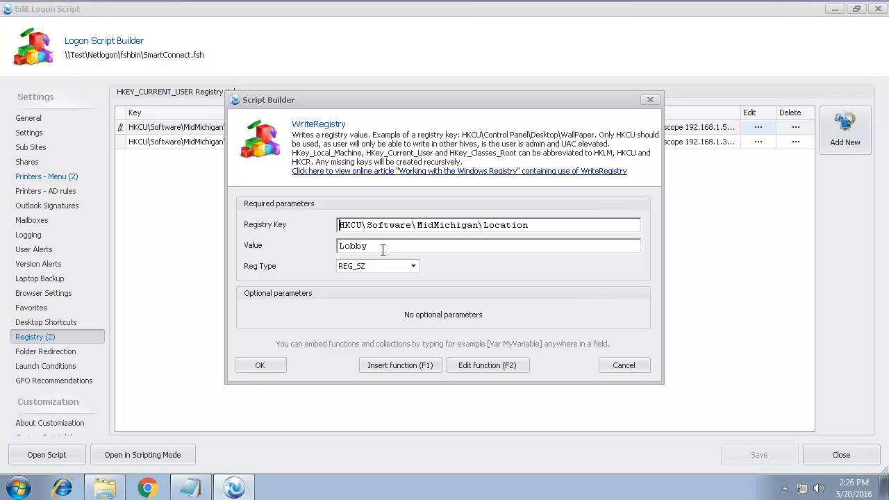
click(259, 367)
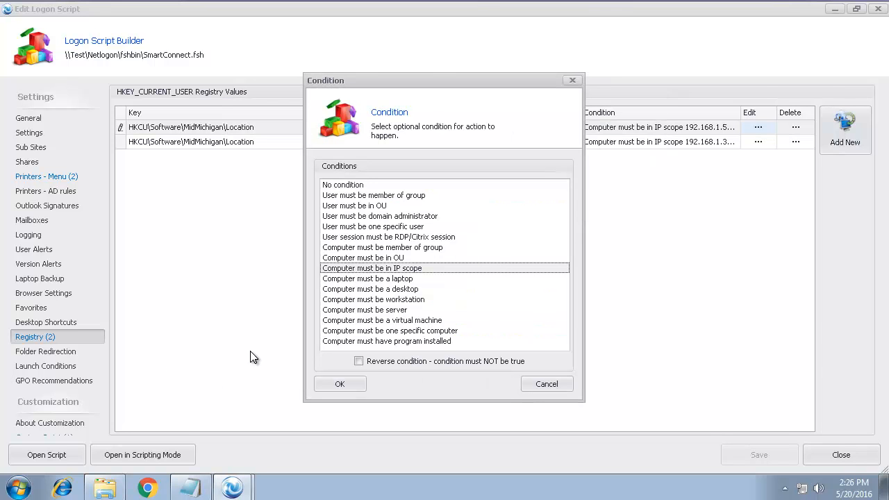
click(351, 384)
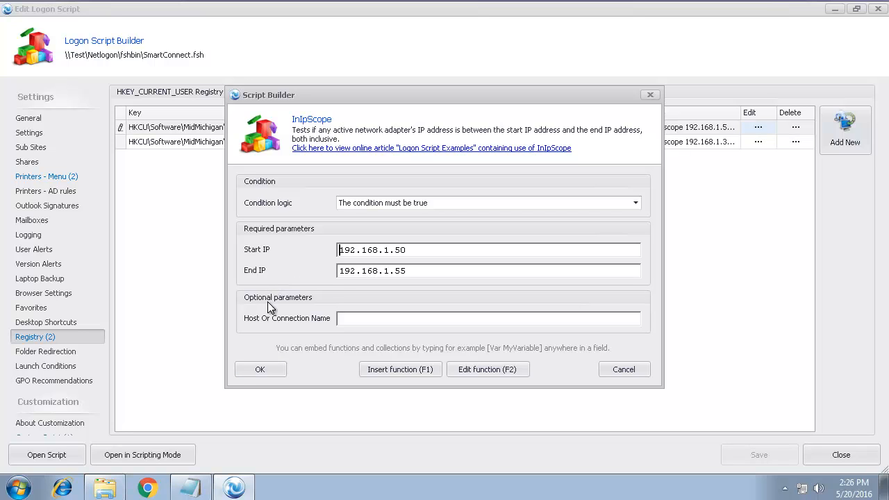
click(259, 369)
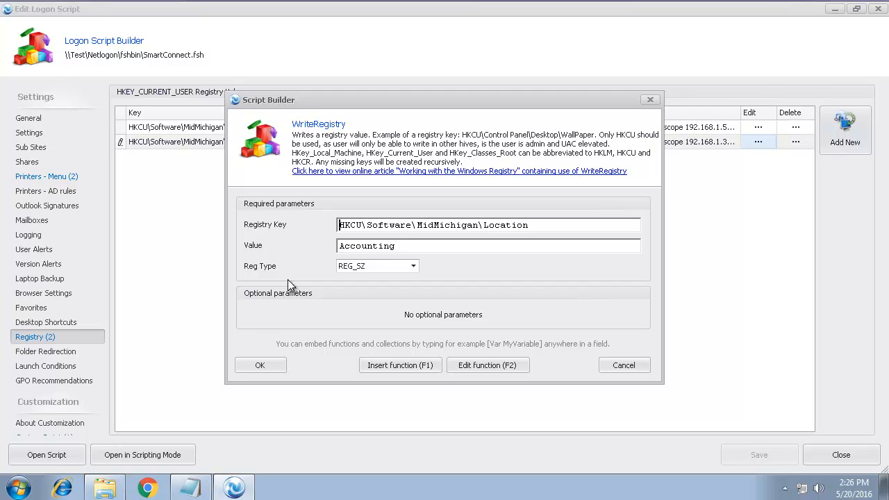
Review the Accounting registry value's parameters and its IP scope condition.
click(239, 368)
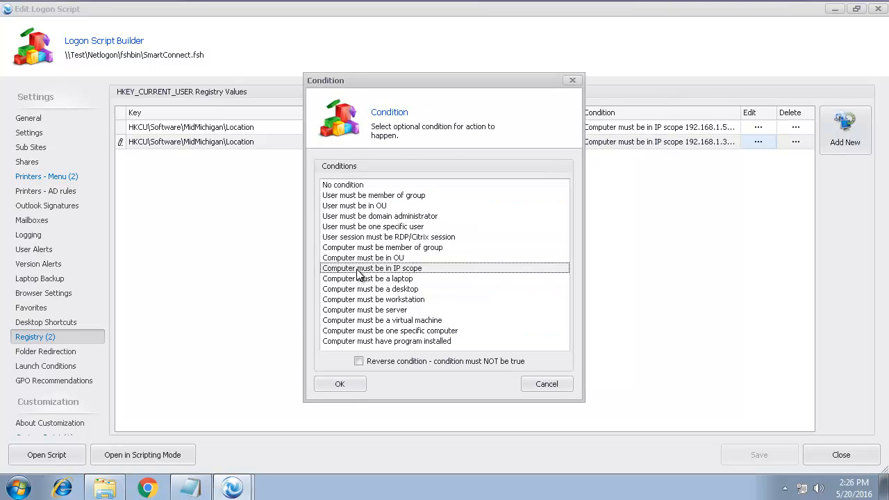
click(333, 386)
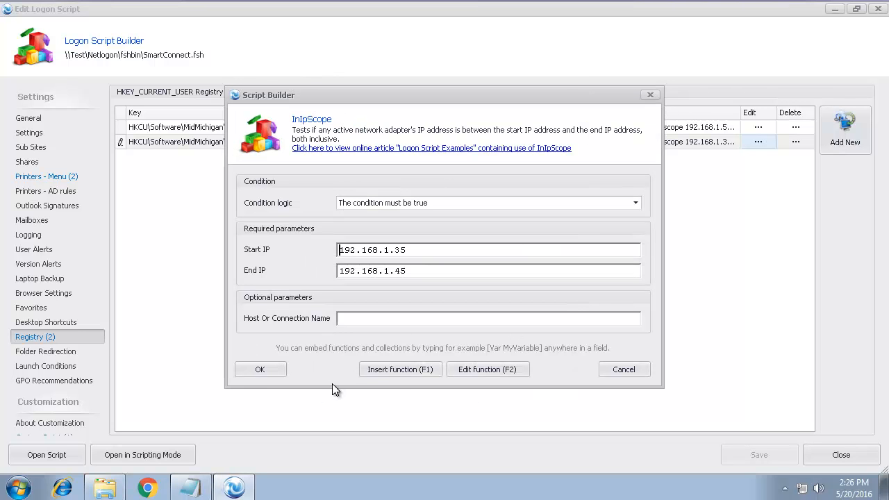
click(257, 373)
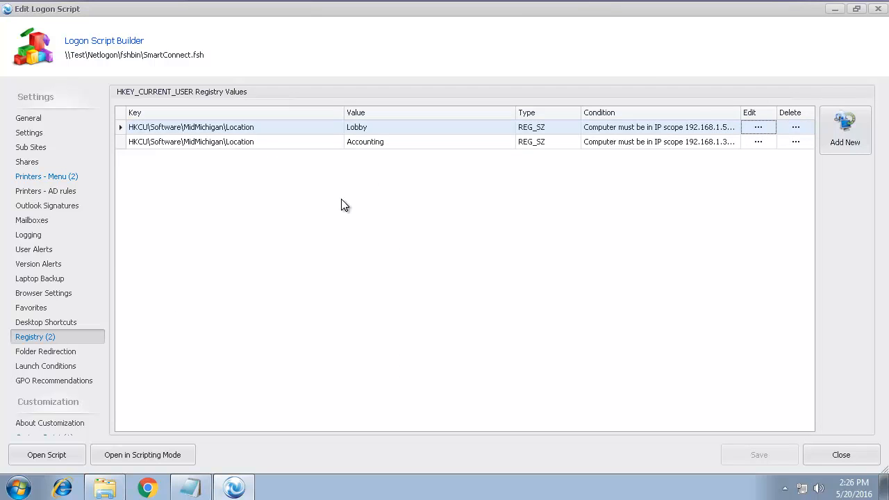
Examine the custom script with the window restored, and return to the general settings in a maximized window.
double_click(305, 14)
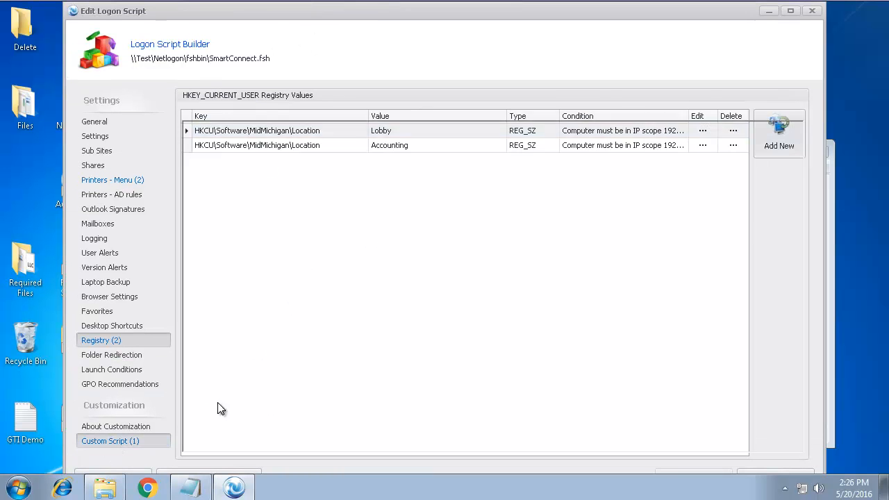
click(113, 442)
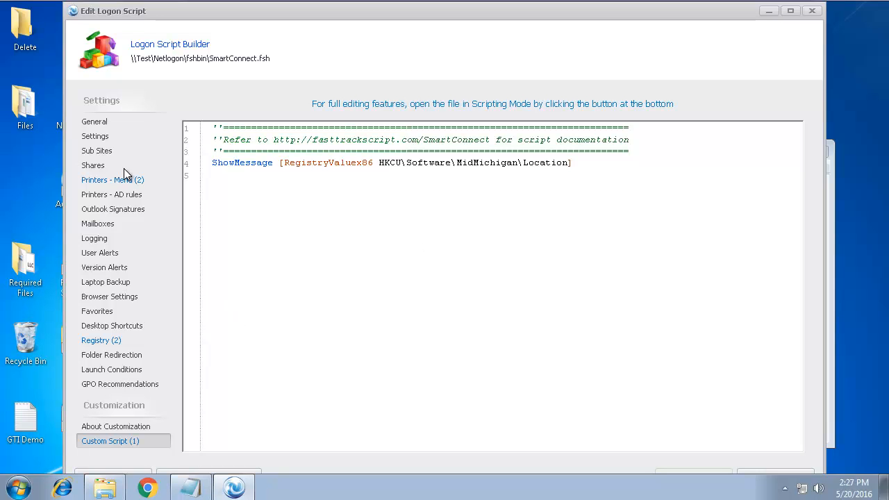
click(132, 122)
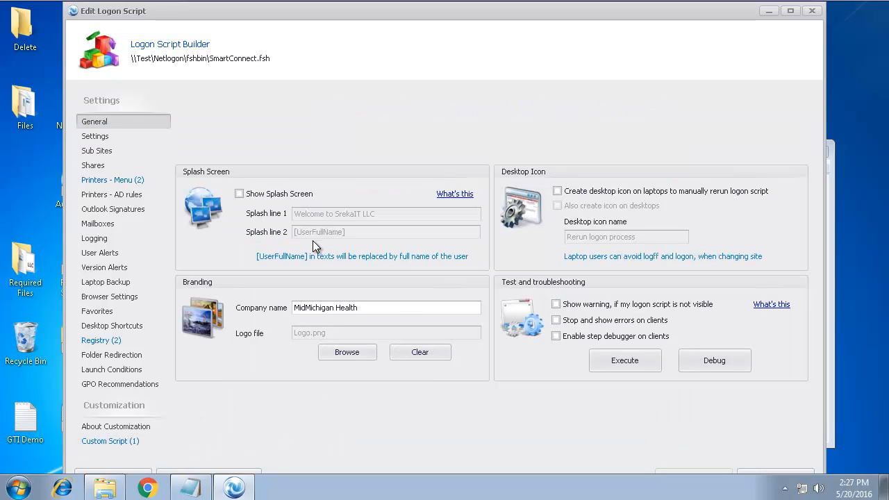
double_click(407, 15)
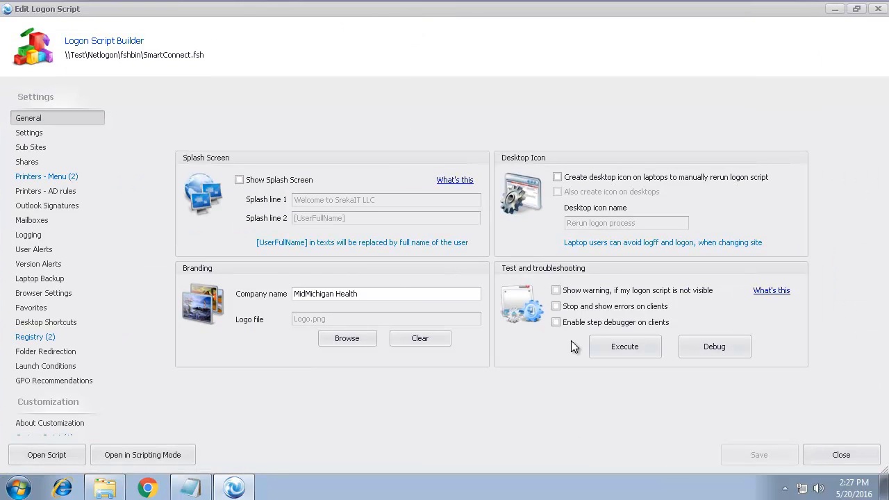
Close the logon script builder, change InIpScope to InClientIpScope in both registry conditions of SmartConnect.fsh, and save the script.
click(861, 460)
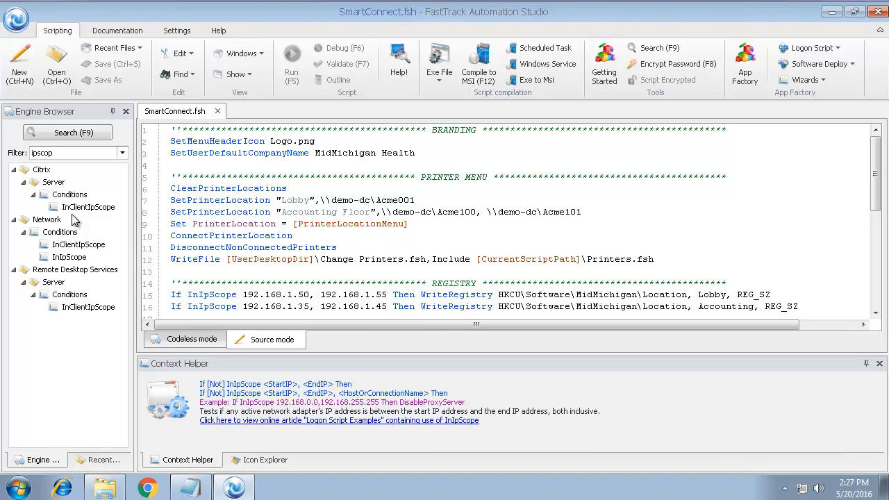
click(198, 294)
text(Client)
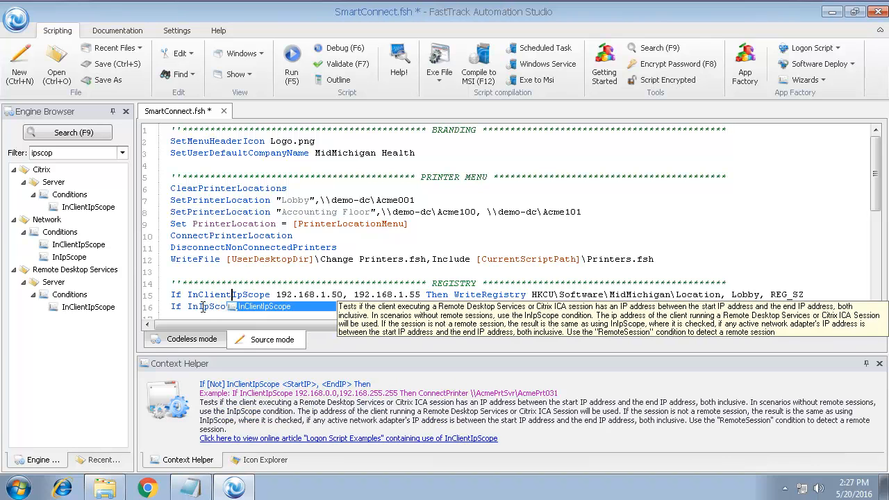
click(198, 306)
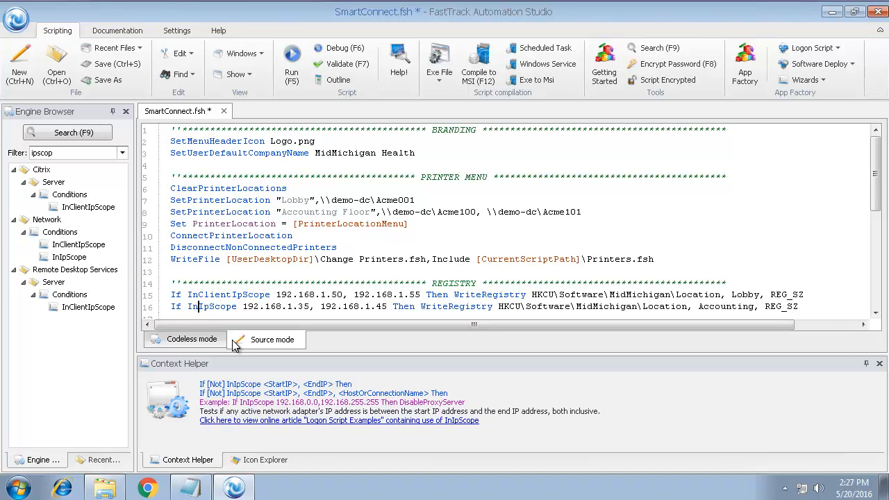
text(Client)
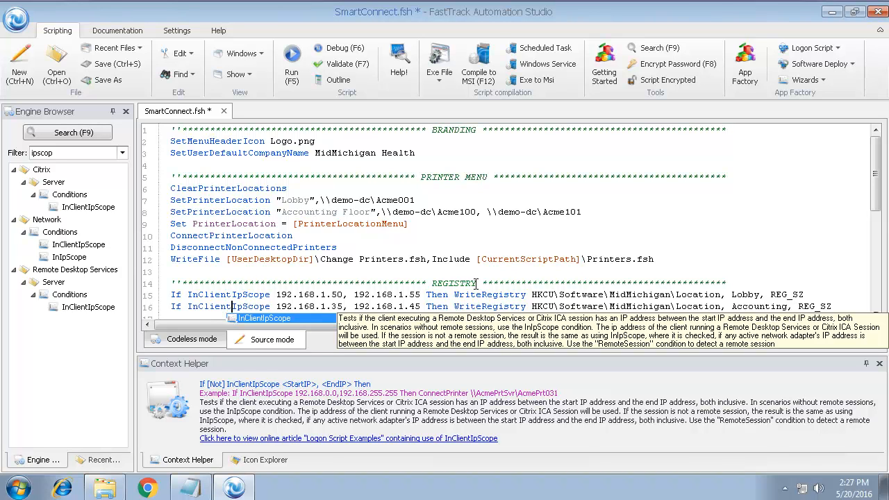
click(115, 64)
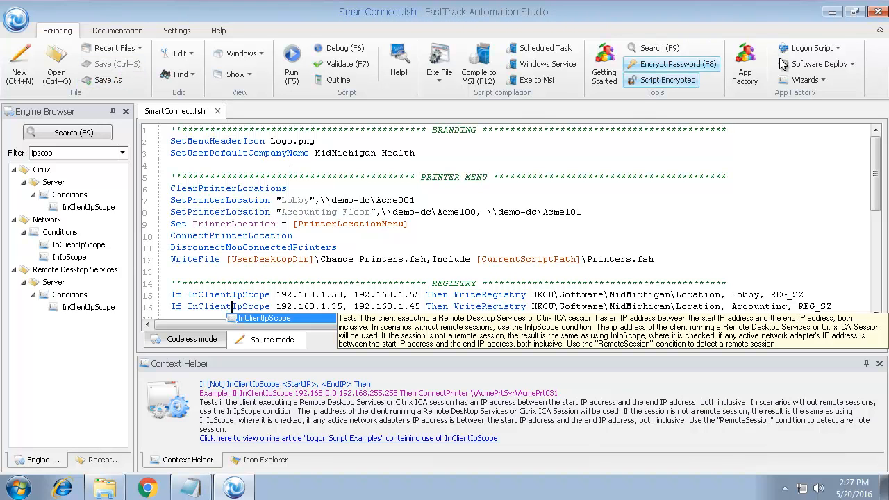
Reopen SmartConnect.fsh in the logon script builder and review its general, printer menu and custom script sections.
click(809, 48)
click(784, 82)
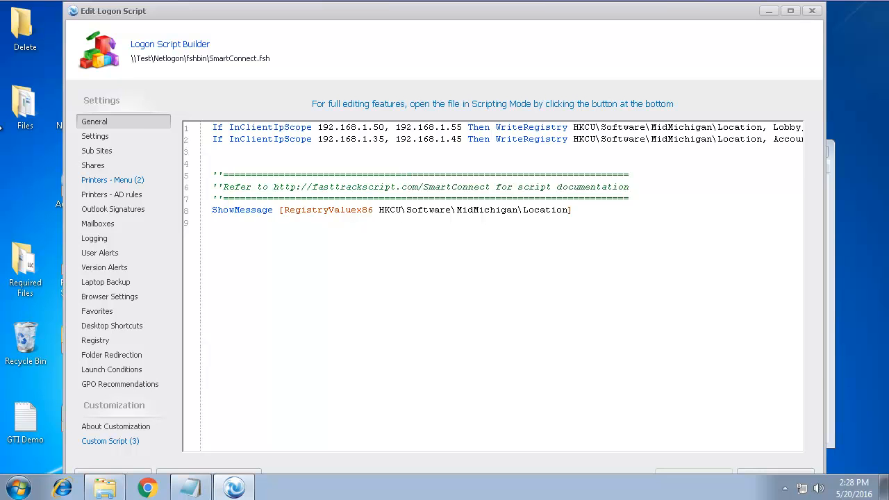
click(131, 122)
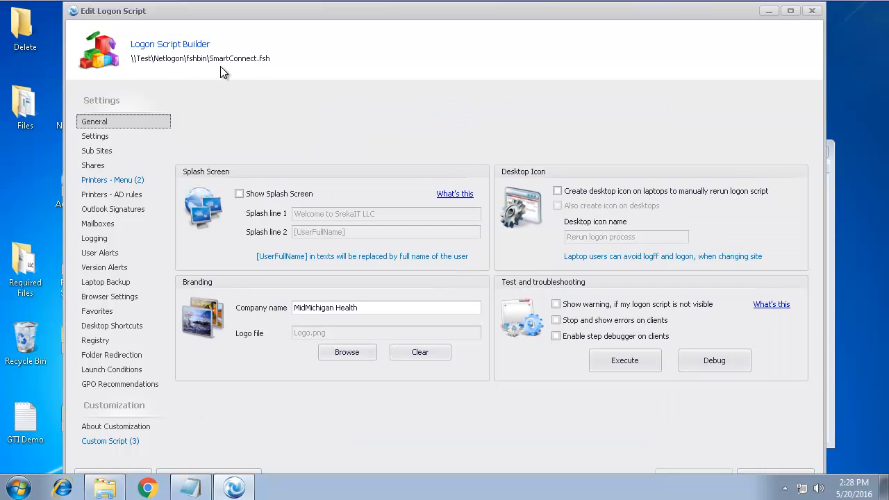
click(107, 182)
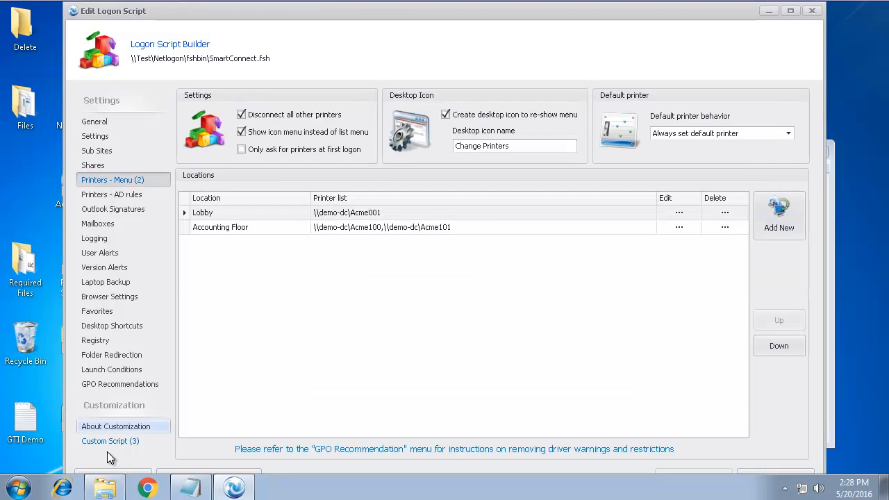
click(102, 438)
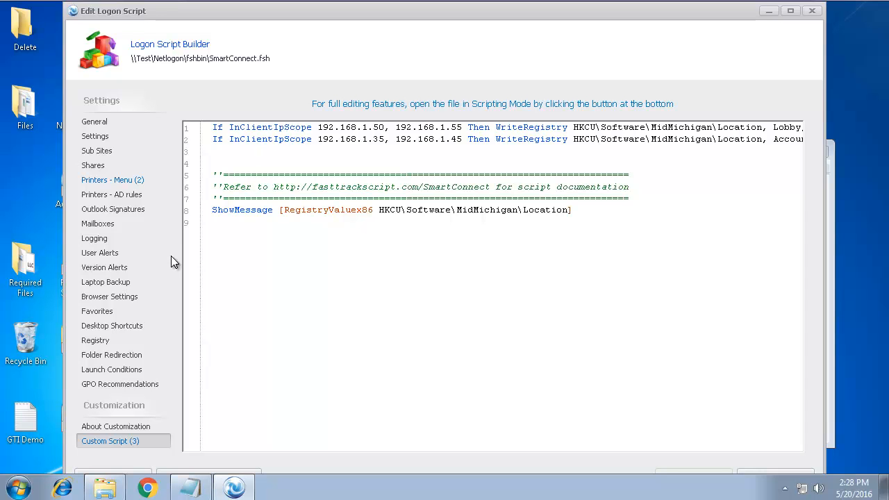
Try adding registry value Y to HKCU\software with the condition that the computer must be in an IP scope, and cancel it.
click(113, 340)
click(796, 114)
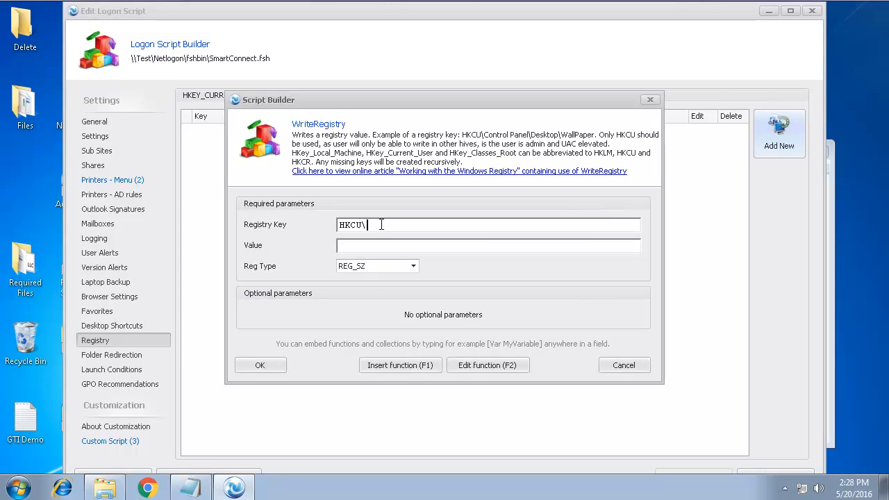
text(software)
text(Y)
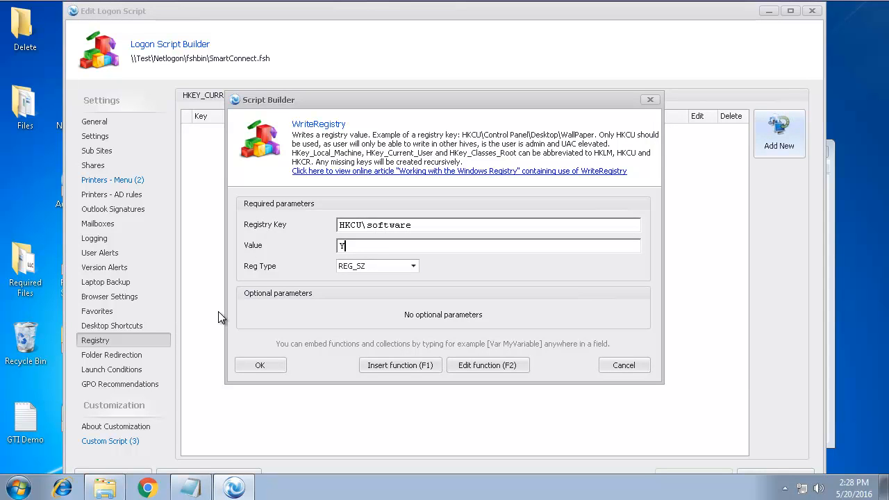
click(256, 366)
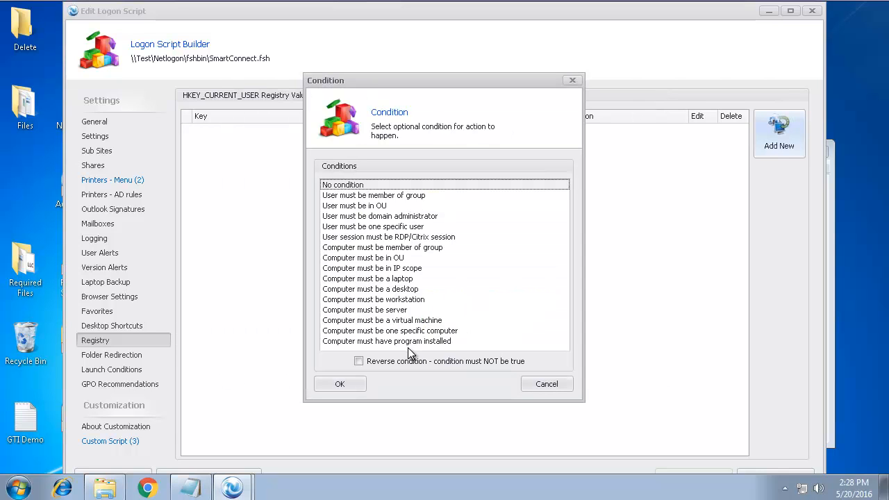
click(388, 268)
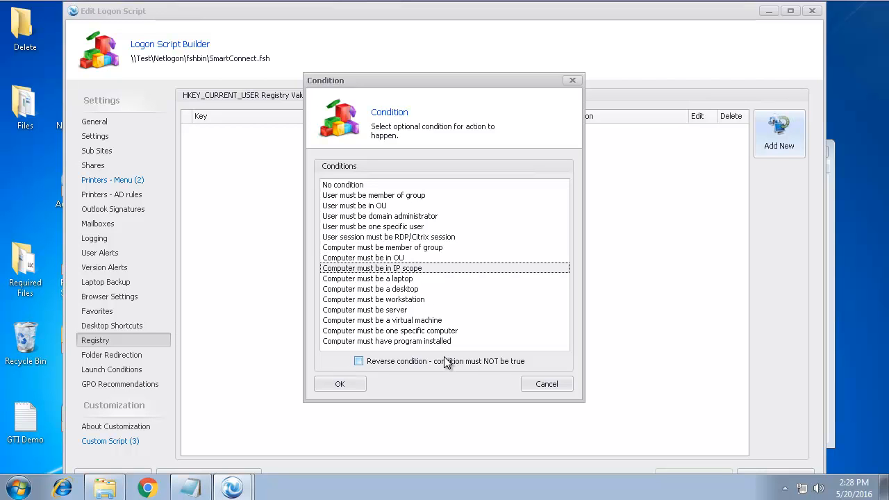
click(546, 384)
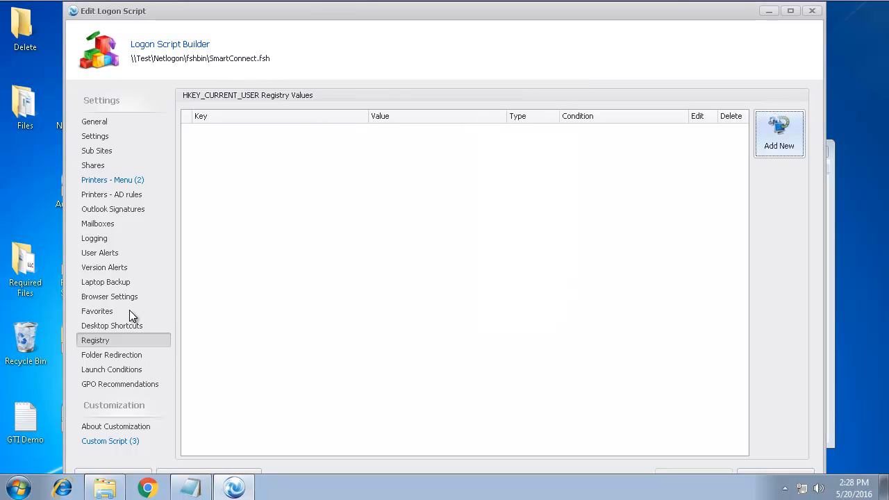
click(788, 10)
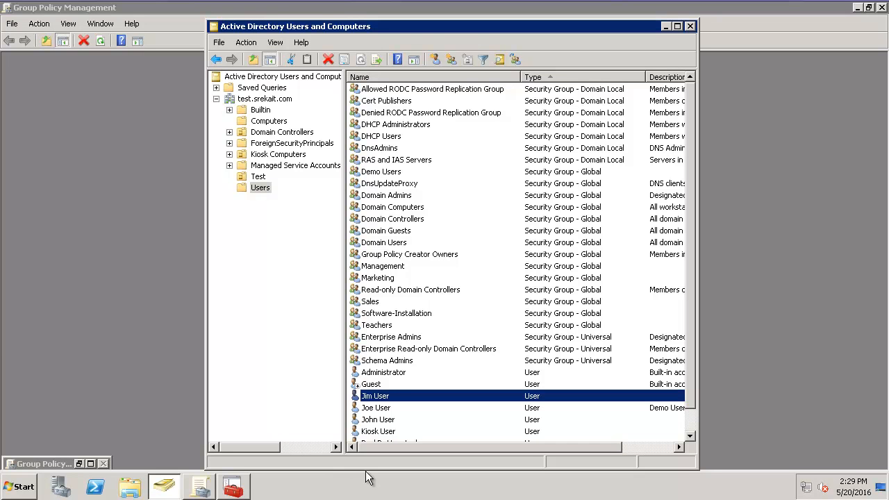
In Active Directory Users and Computers, enter ftlogon.exe as the logon script in the selected demo user's profile.
click(375, 397)
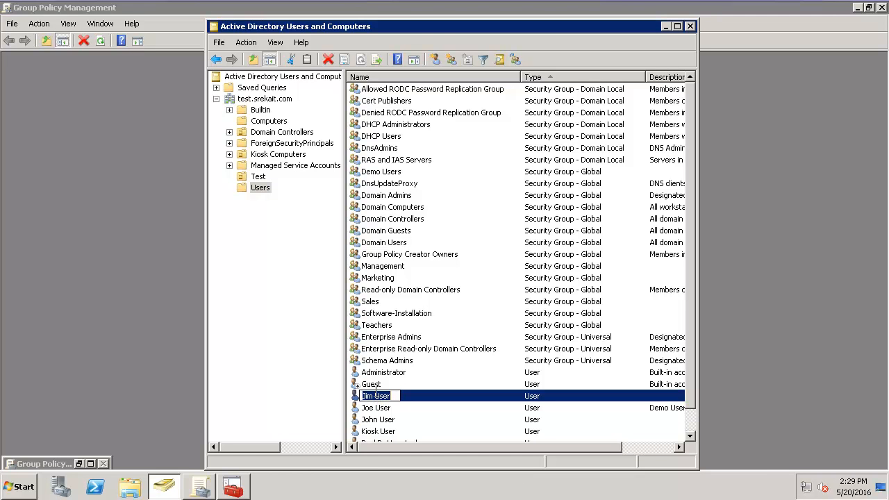
double_click(413, 396)
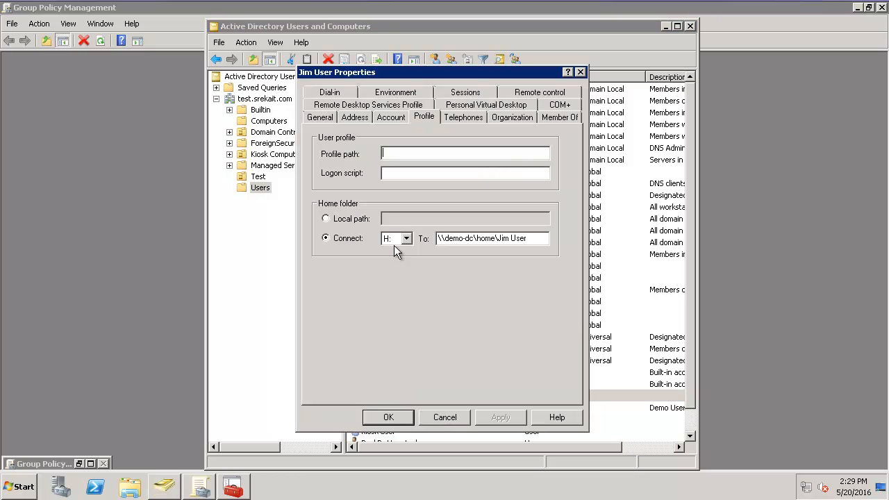
click(396, 170)
text(ftlogon.exe)
Switch to the Group Policy Management Editor and examine the FTLogon.exe user logon script entry in the Default Domain Policy.
click(234, 488)
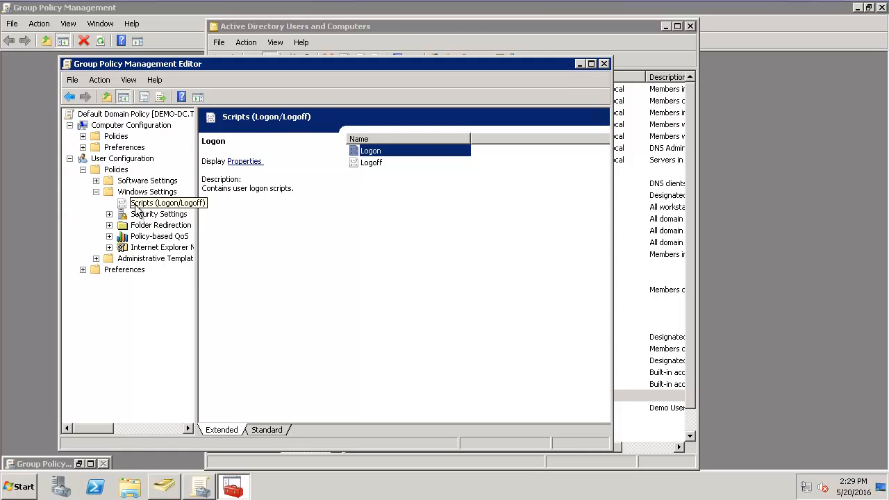
double_click(369, 153)
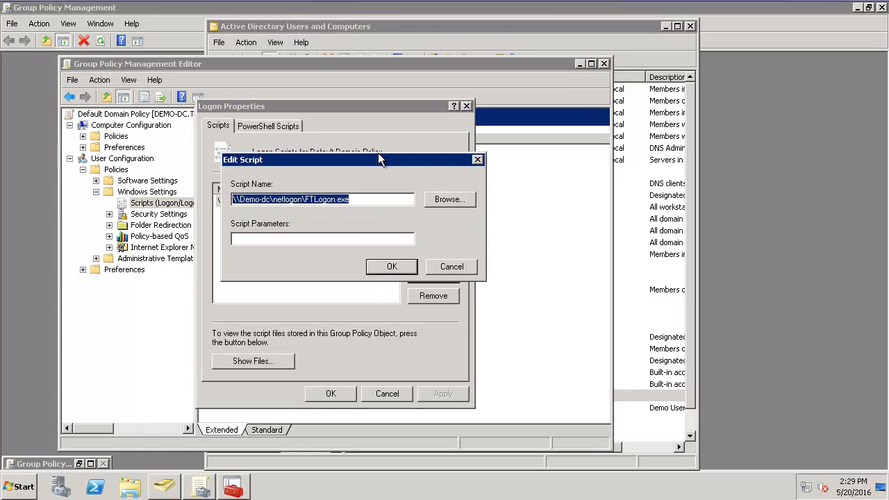
click(451, 267)
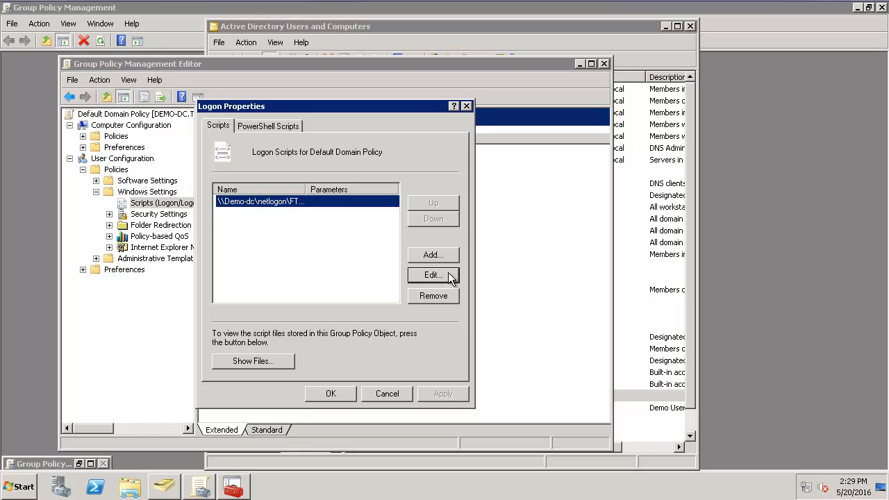
click(416, 274)
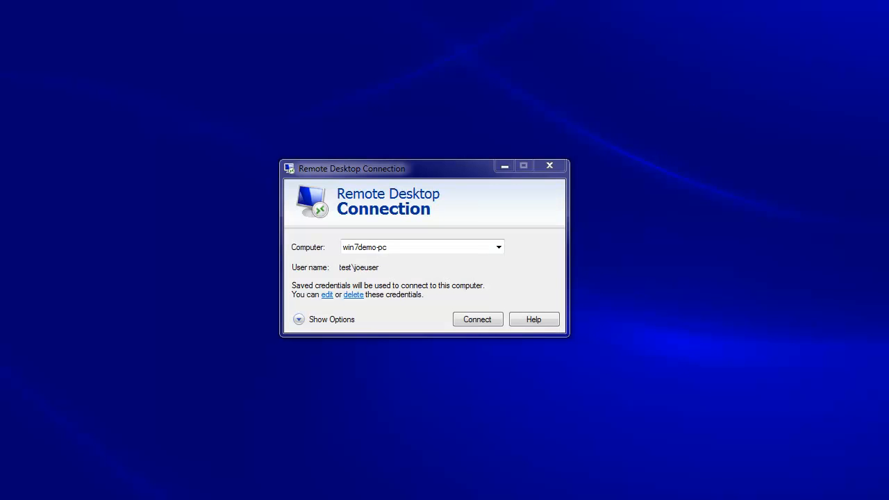
Connect to win7demo-pc with Remote Desktop and check the printers installed in the session.
click(473, 321)
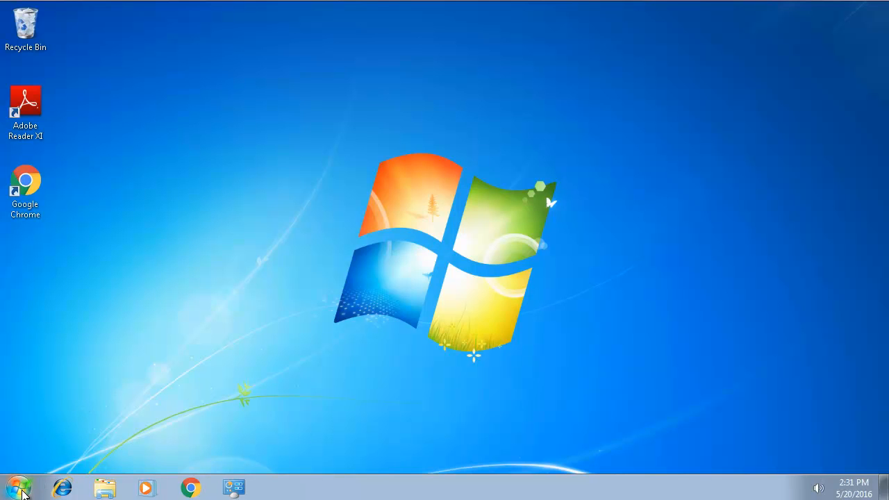
key(super)
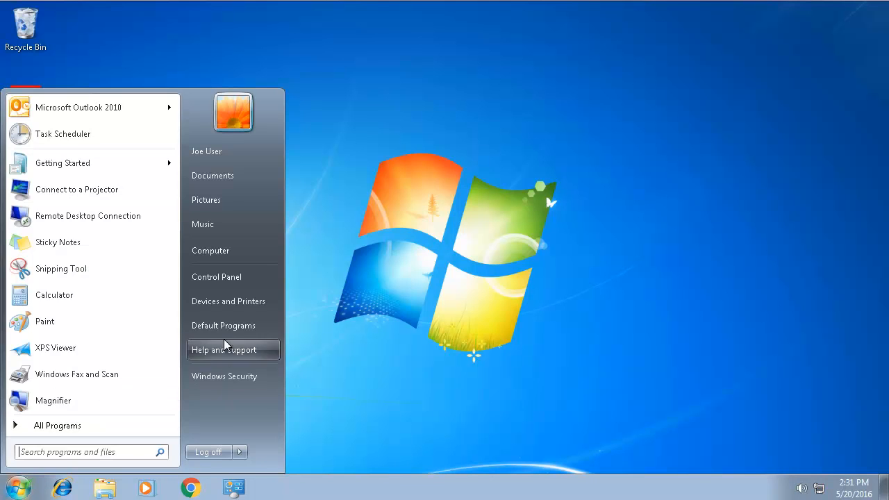
click(226, 305)
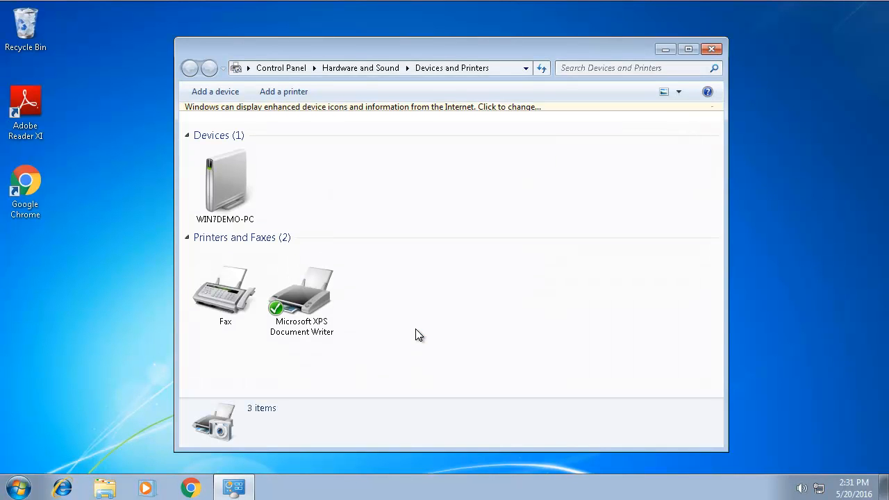
click(717, 49)
Inspect the SmartConnect process in Windows Task Manager and close it.
right_click(328, 492)
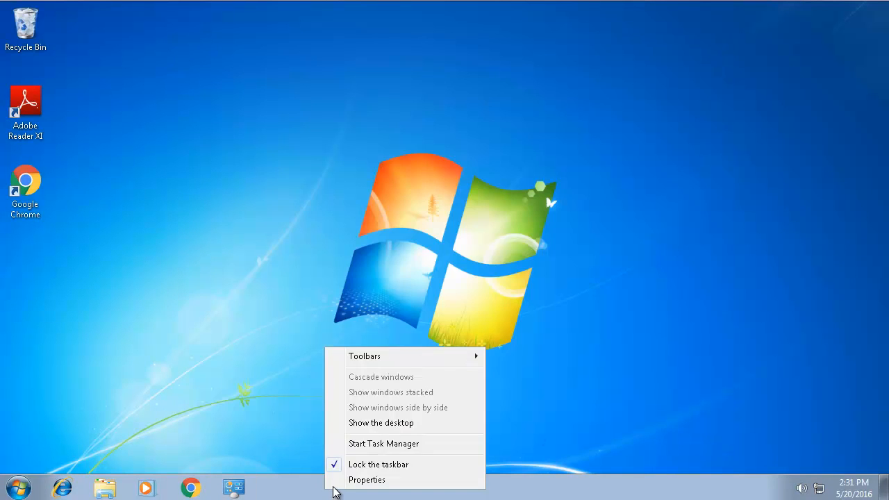
click(359, 444)
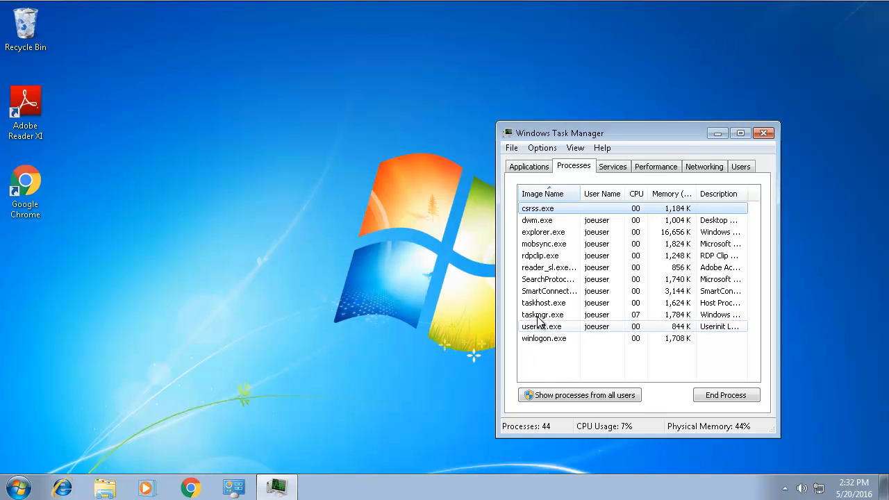
click(539, 304)
click(534, 292)
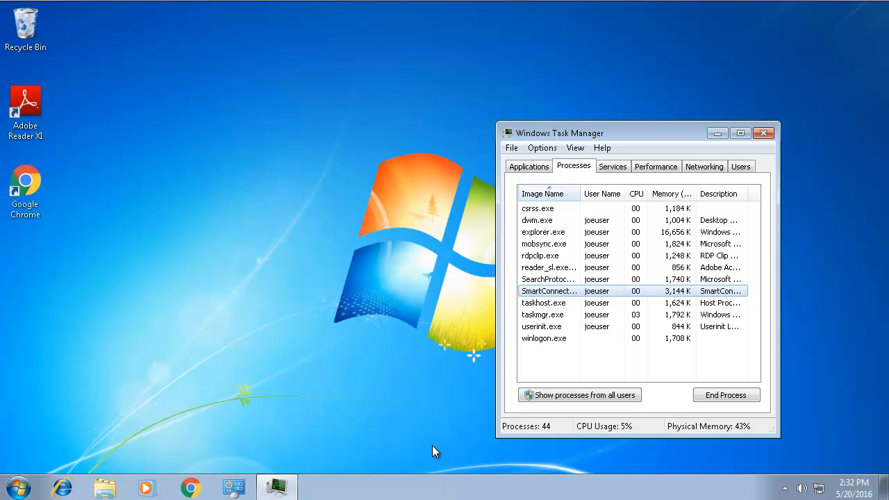
click(765, 132)
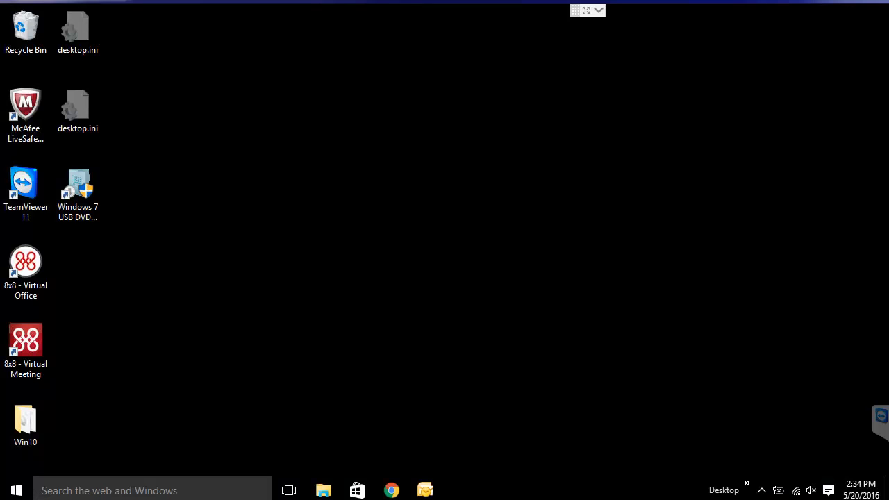
Open Remote Desktop Connection on the Windows 10 computer and connect to win7demo-pc with the saved credentials.
click(16, 490)
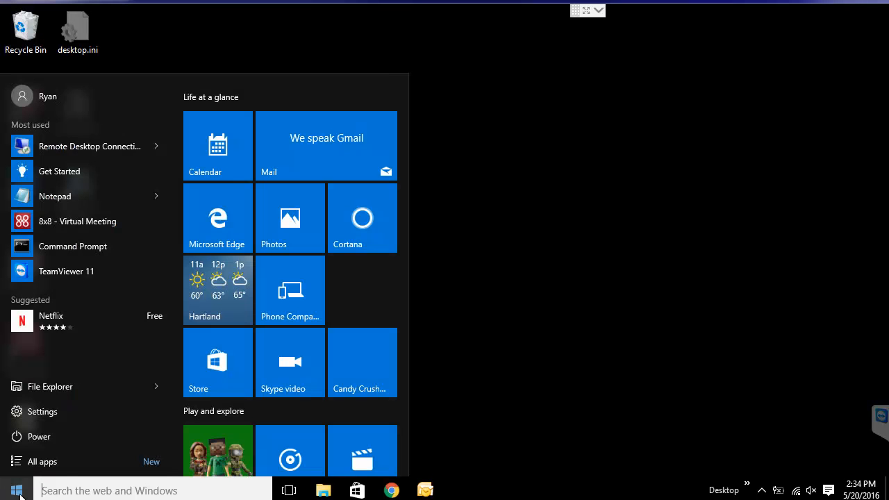
click(116, 147)
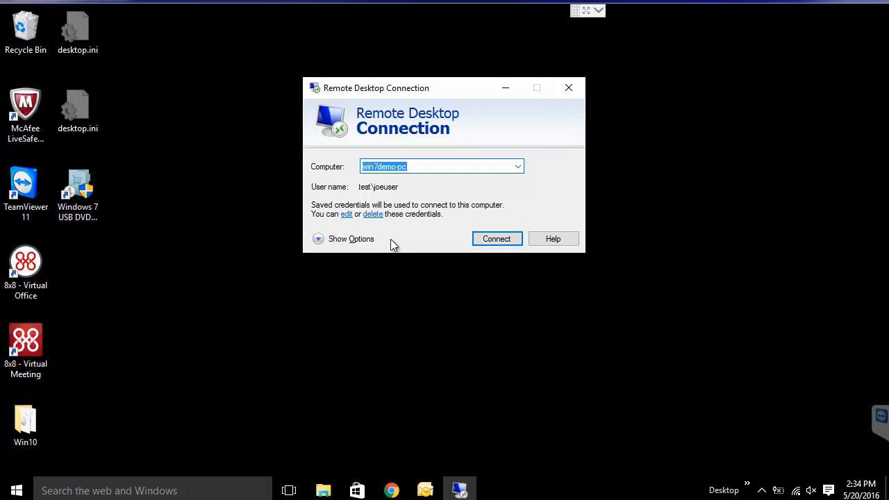
click(473, 237)
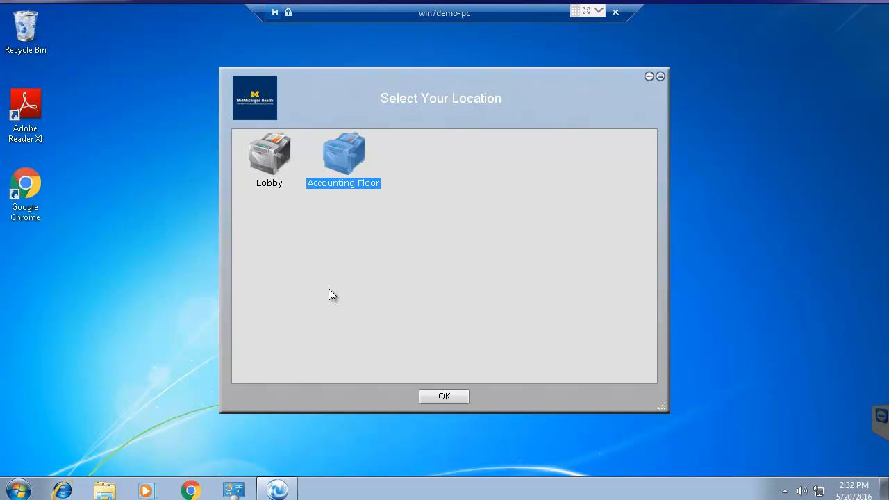
Select Lobby as the location in the logon prompt and dismiss the location message.
click(266, 145)
click(437, 396)
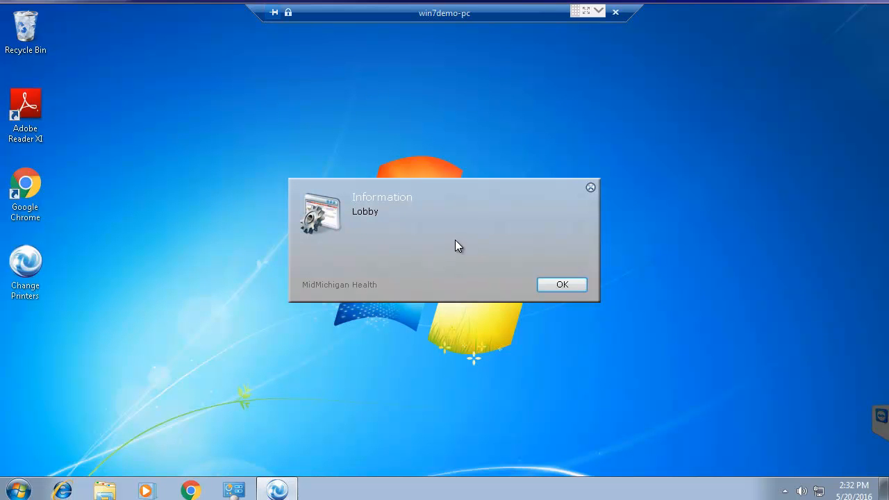
click(562, 285)
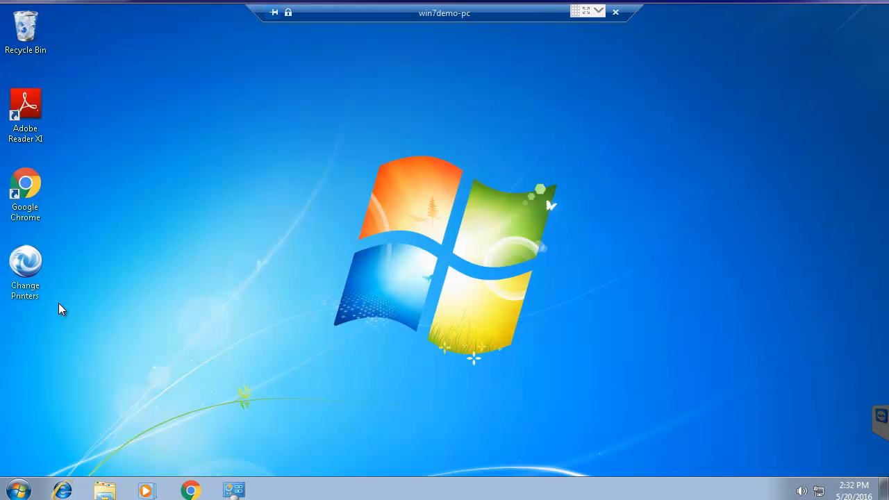
Run Change Printers from the desktop and confirm Lobby as the location.
click(20, 297)
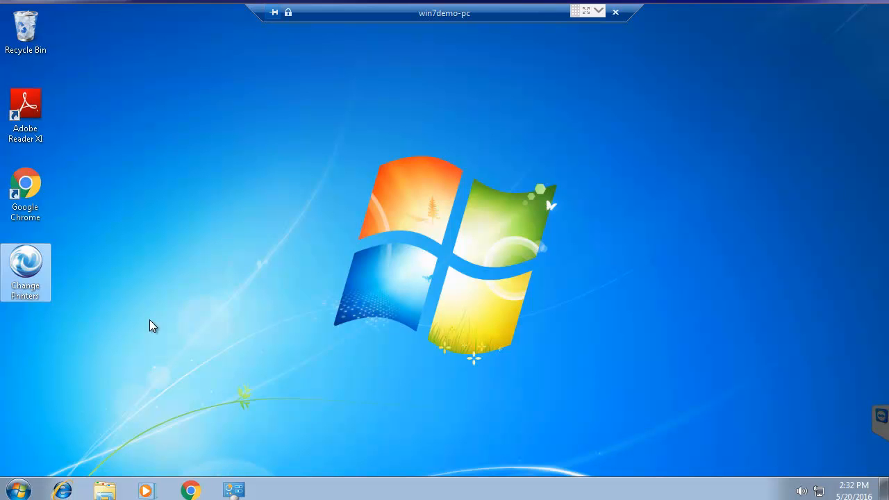
double_click(27, 278)
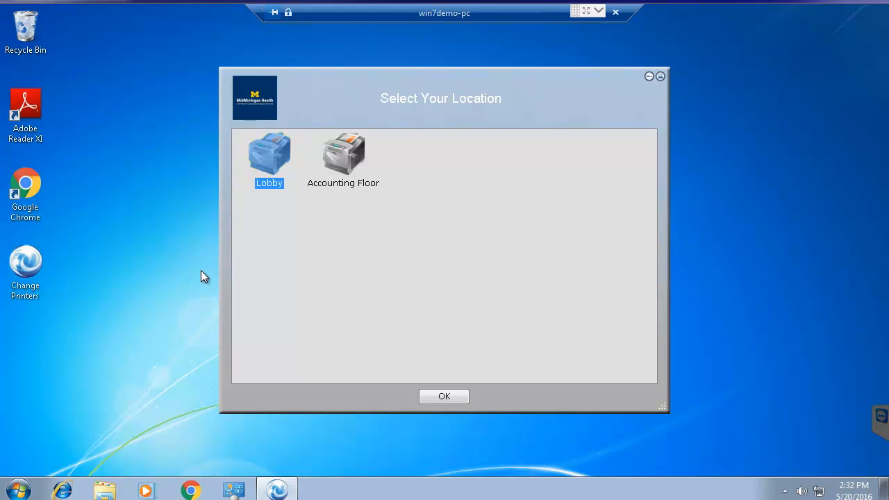
click(443, 397)
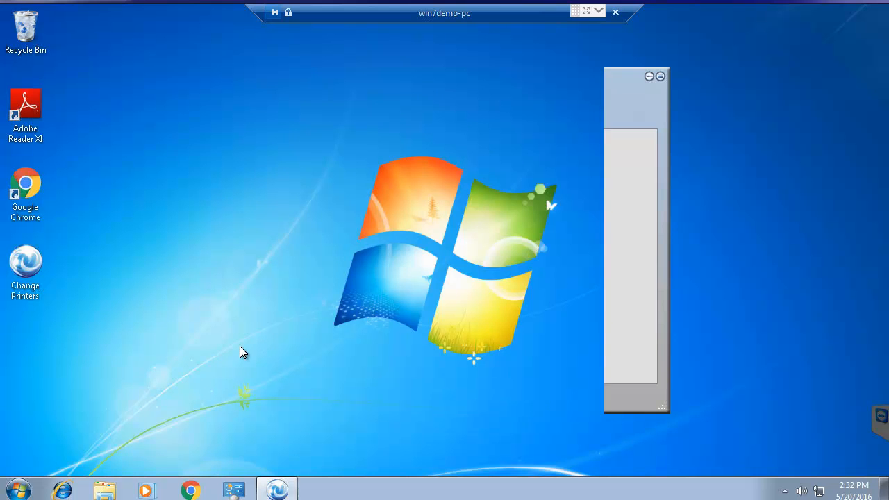
Leave the Windows 10 remote session, resume it from the other computer, and choose Accounting Floor as the location.
click(616, 12)
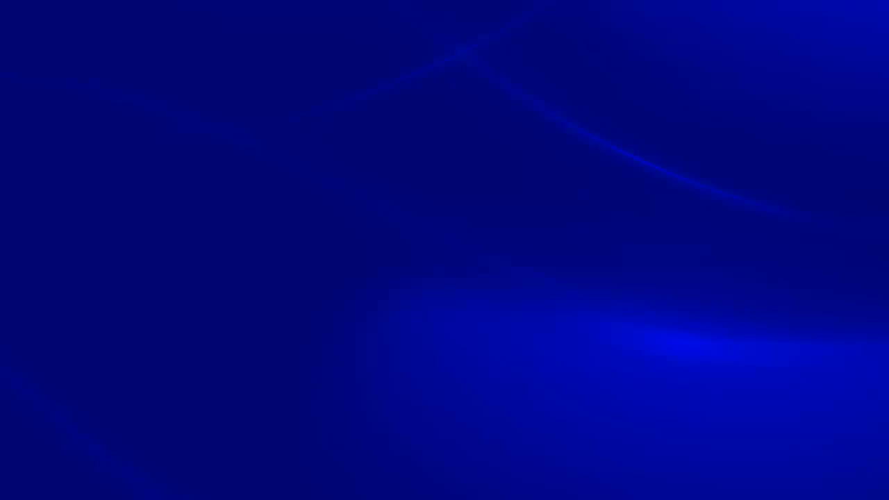
click(478, 288)
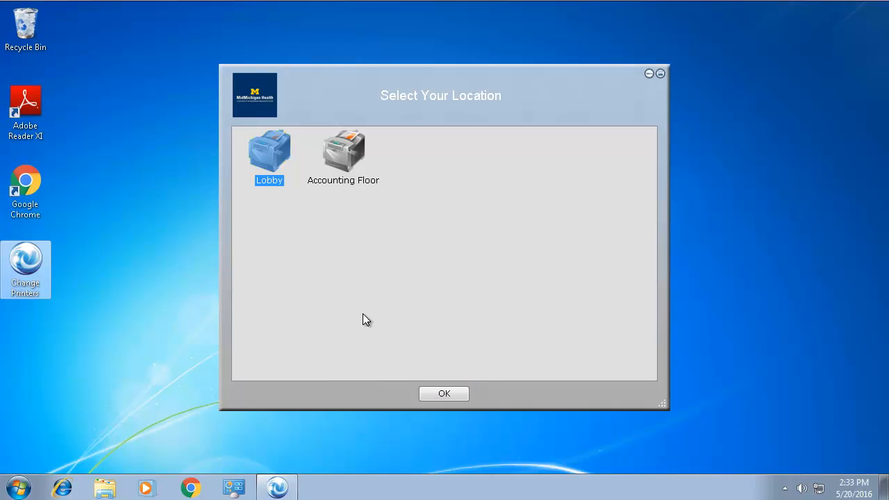
click(343, 166)
click(444, 393)
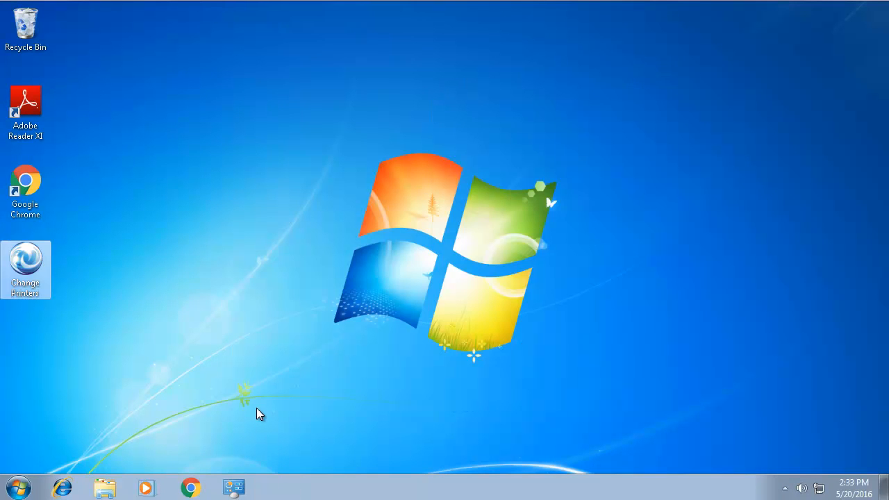
Check the printers mapped for the Accounting Floor in Devices and Printers, and close the window.
click(19, 488)
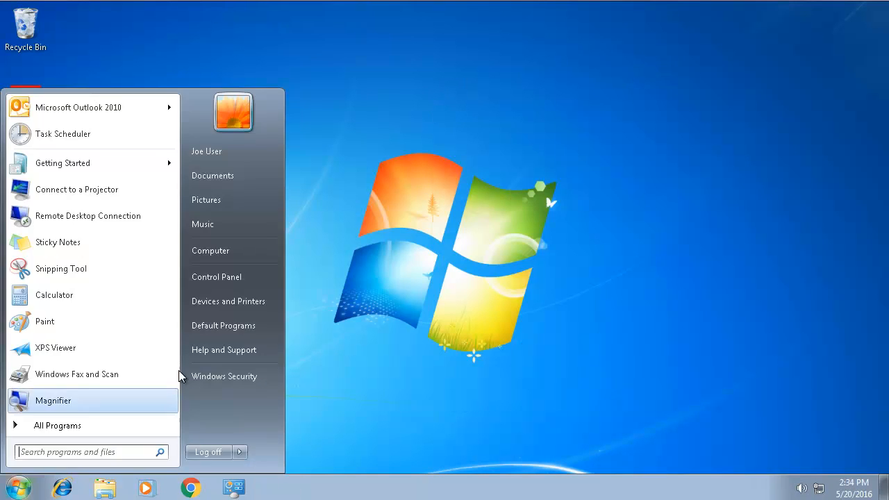
click(218, 305)
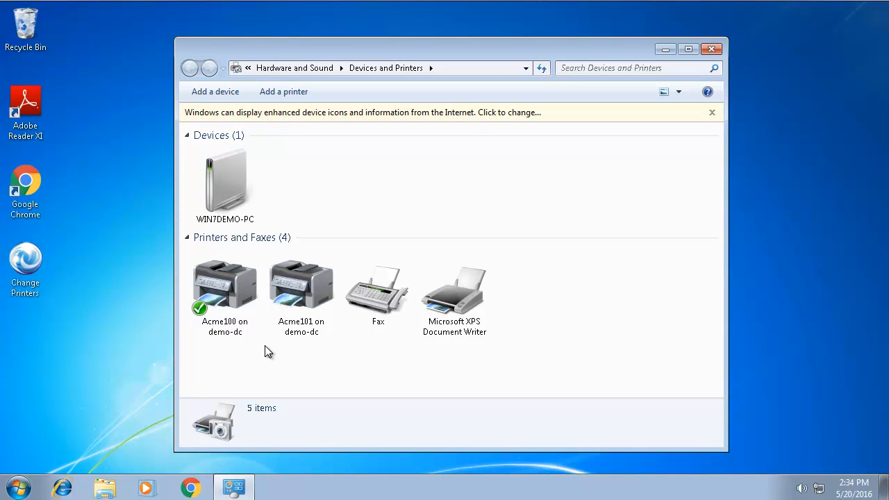
click(711, 49)
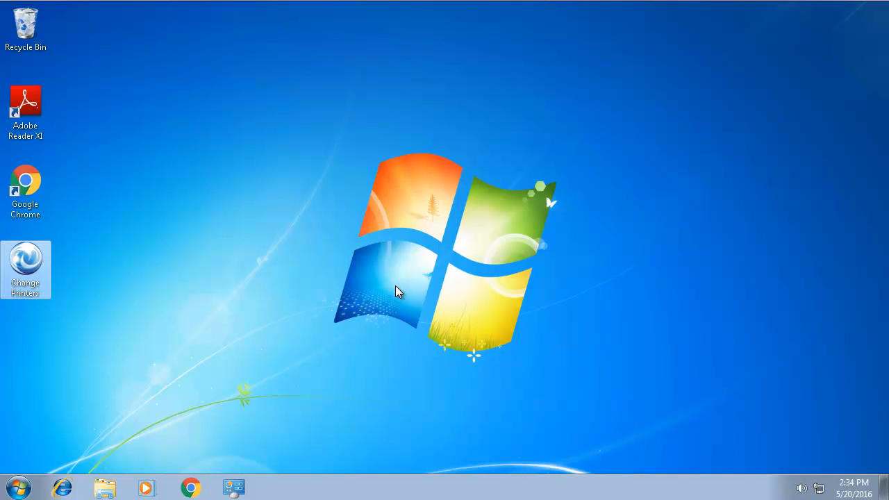